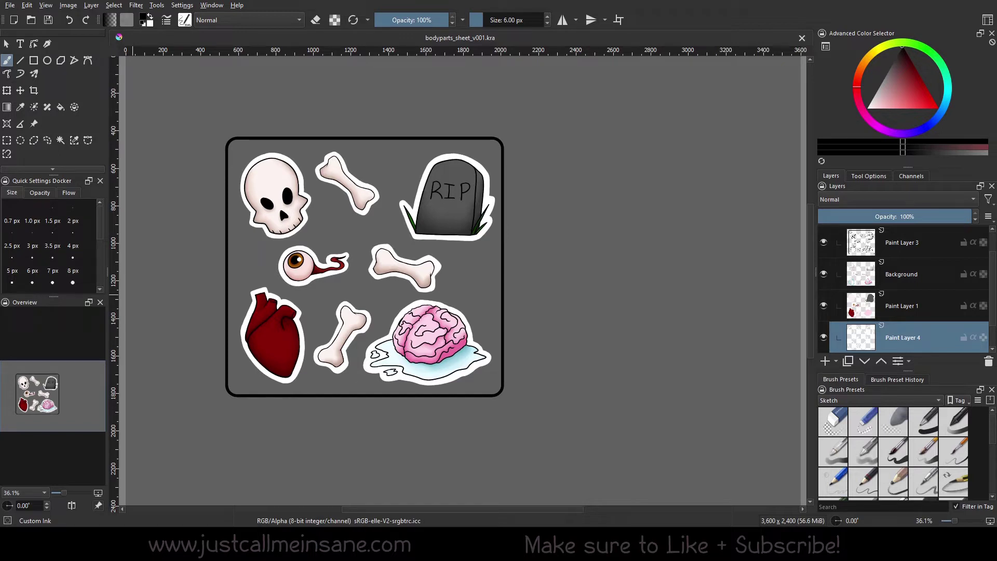
- Open the Layer Style dialog for Paint Layer 1 and view its Color Overlay settings
{"action": "left_click", "coordinate": [926, 311]}
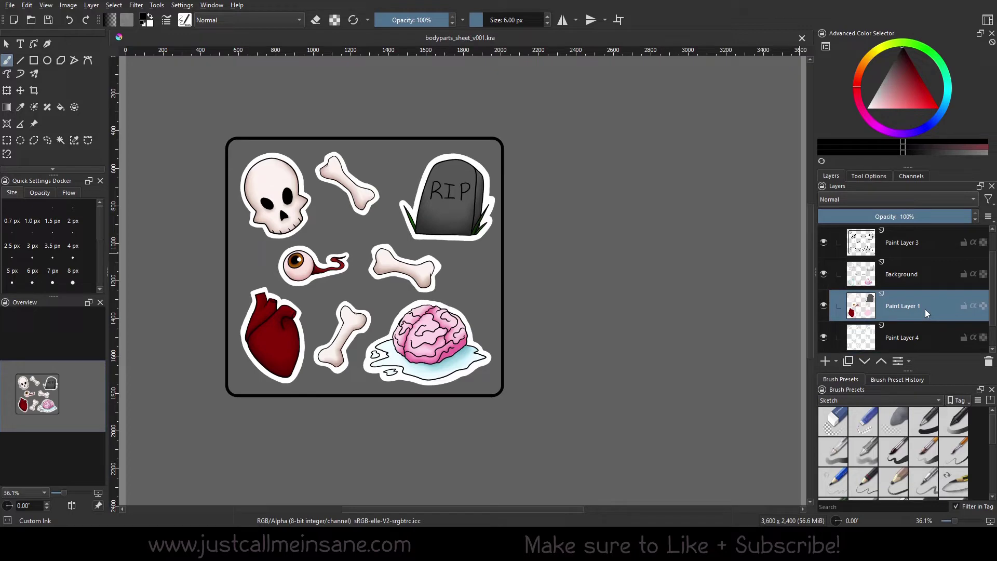
{"action": "right_click", "coordinate": [924, 309]}
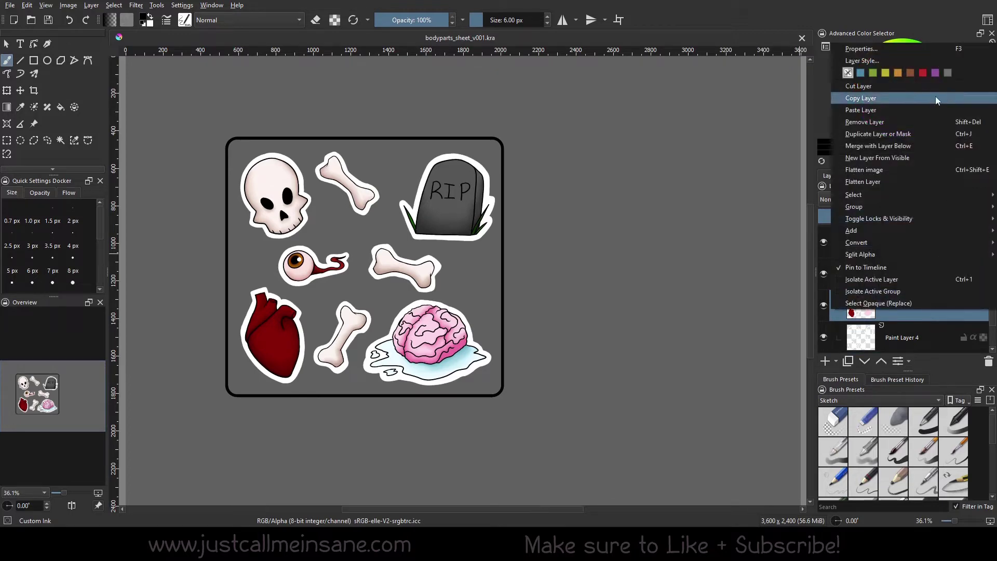
{"action": "left_click", "coordinate": [888, 61]}
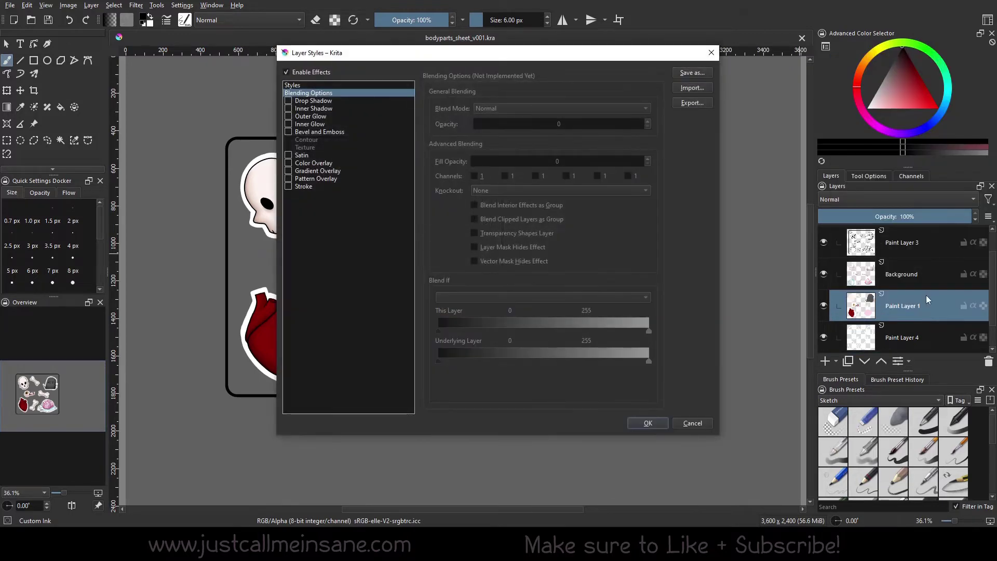
{"action": "left_click", "coordinate": [344, 165]}
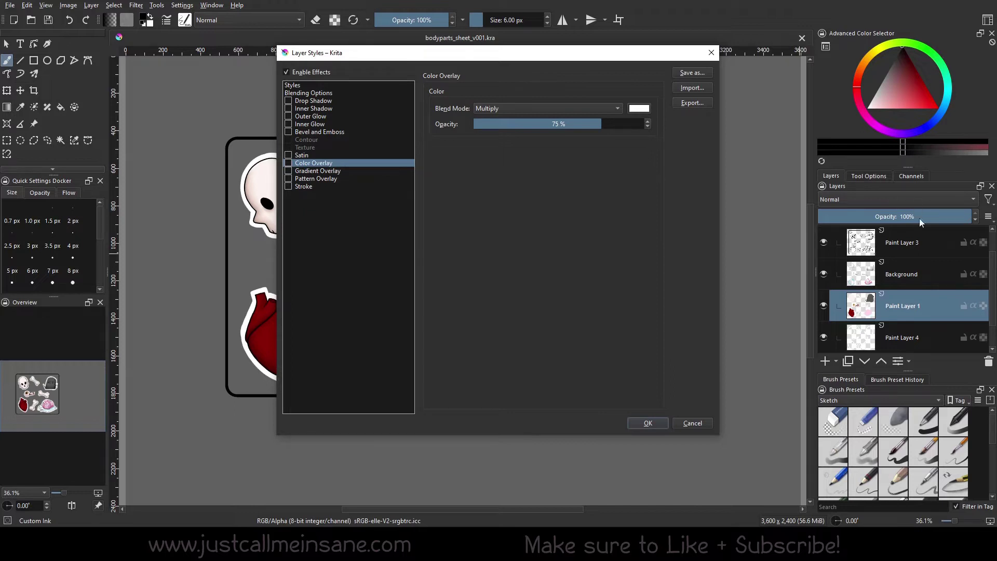
- Try Overlay blending on the Background layer, then set it back to Multiply
{"action": "left_click", "coordinate": [709, 58]}
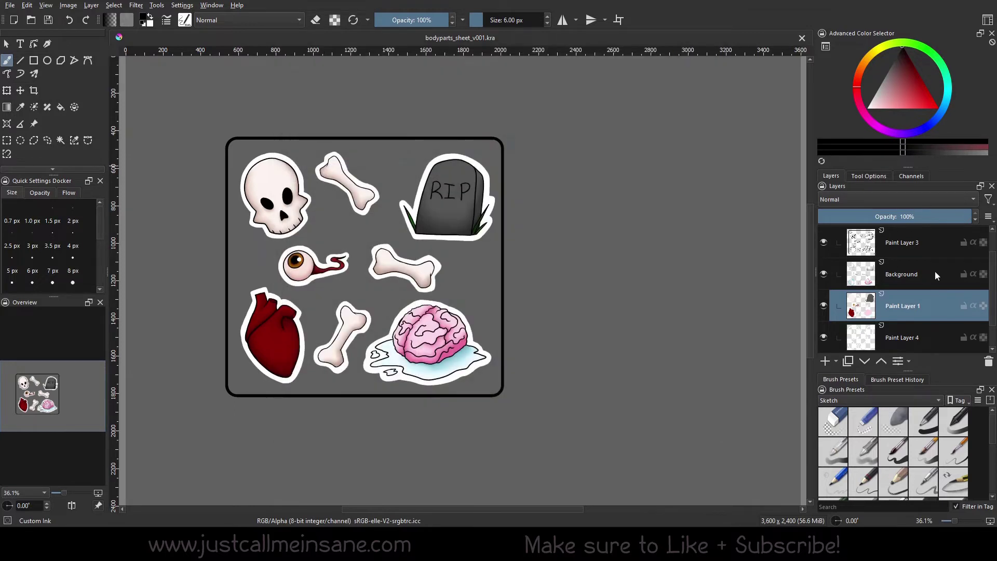
{"action": "left_click", "coordinate": [934, 272]}
{"action": "left_click", "coordinate": [889, 199]}
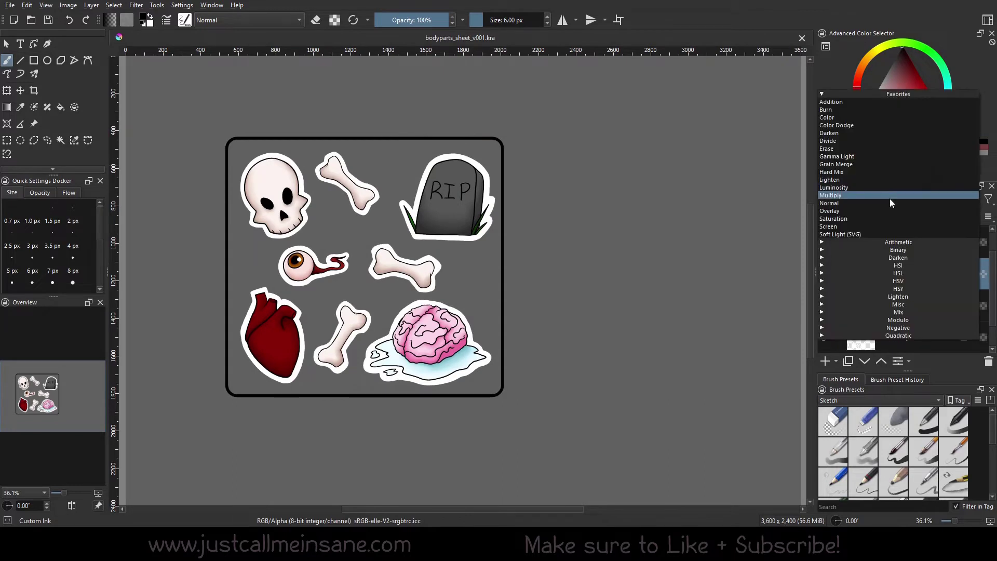
{"action": "left_click", "coordinate": [888, 210]}
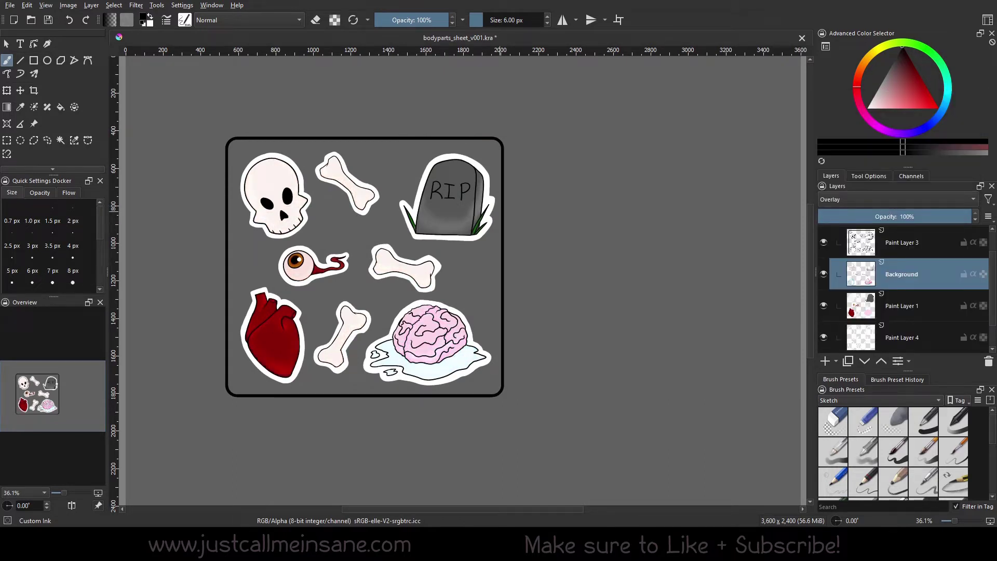
{"action": "left_click", "coordinate": [879, 200]}
{"action": "left_click", "coordinate": [878, 181]}
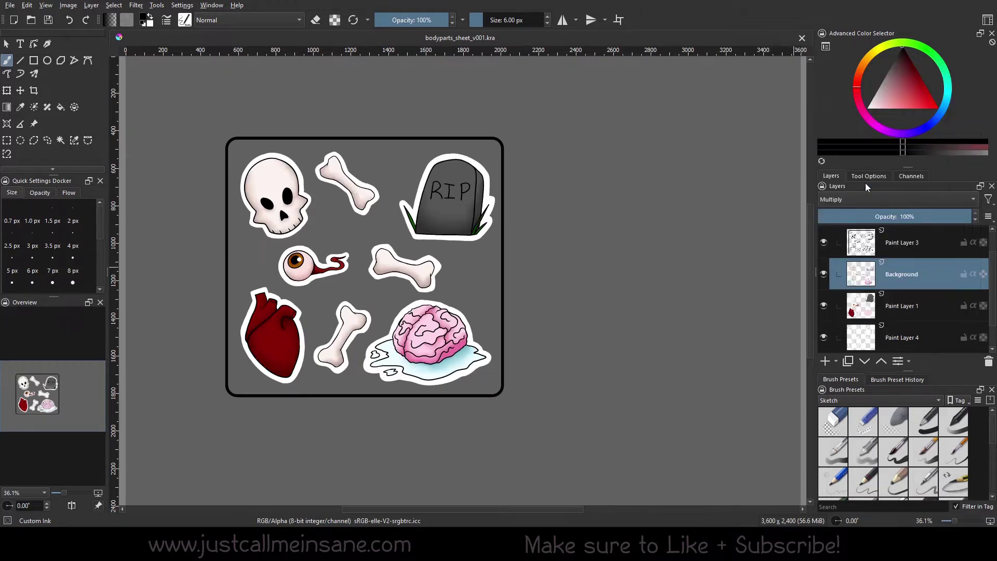
- Reopen Paint Layer 1's layer styles, browse Color, Gradient and Pattern Overlay, and move the dialog right
{"action": "left_click", "coordinate": [923, 306]}
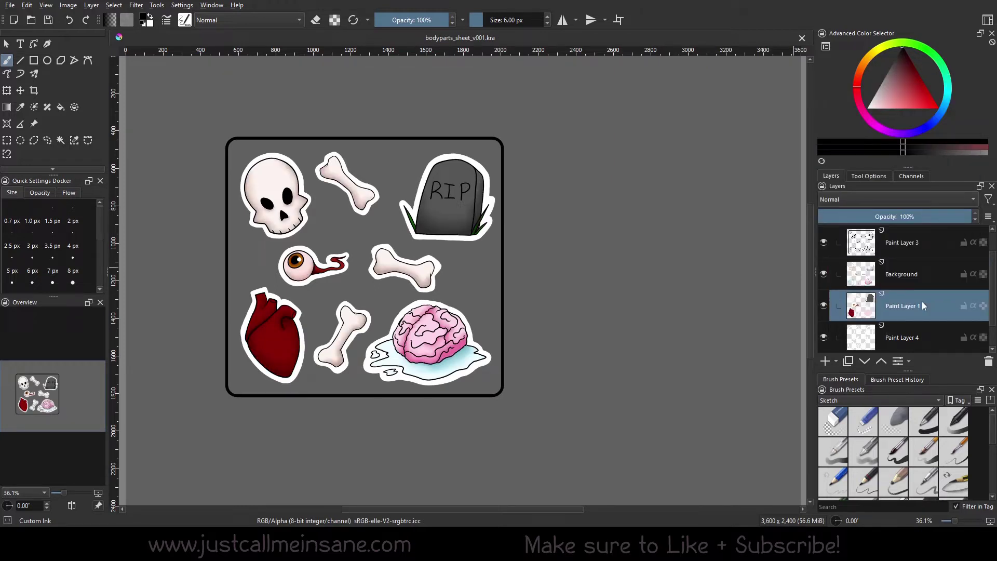
{"action": "right_click", "coordinate": [923, 304]}
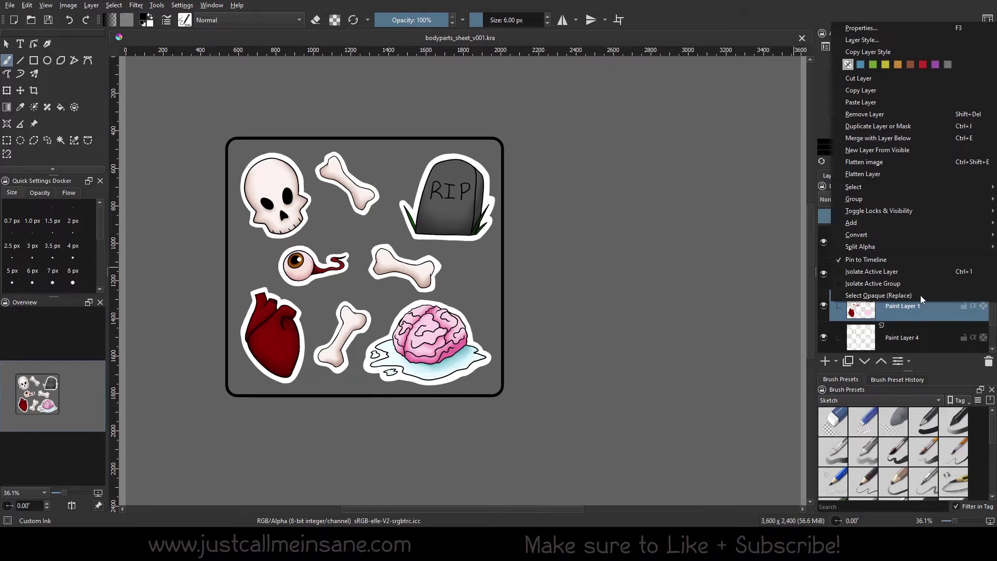
{"action": "left_click", "coordinate": [863, 40]}
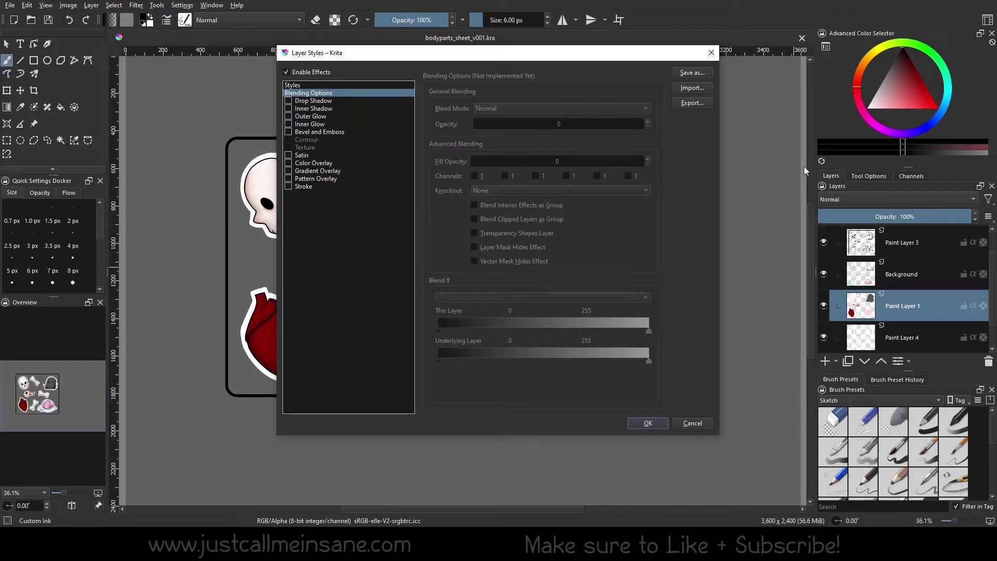
{"action": "left_click", "coordinate": [316, 164]}
{"action": "left_click", "coordinate": [334, 171]}
{"action": "left_click", "coordinate": [336, 180]}
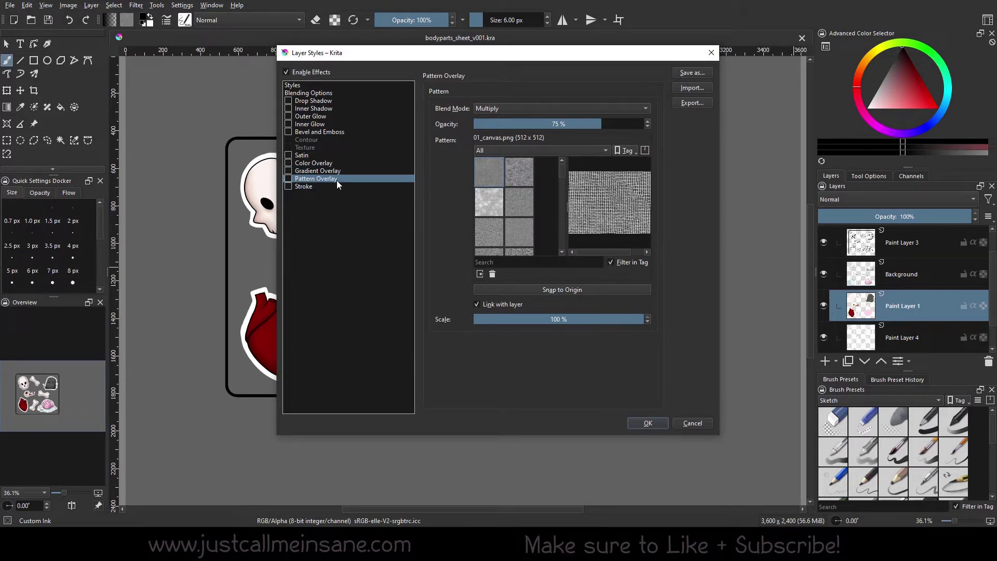
{"action": "left_click", "coordinate": [316, 164]}
{"action": "left_click_drag", "start_coordinate": [373, 58], "coordinate": [608, 89]}
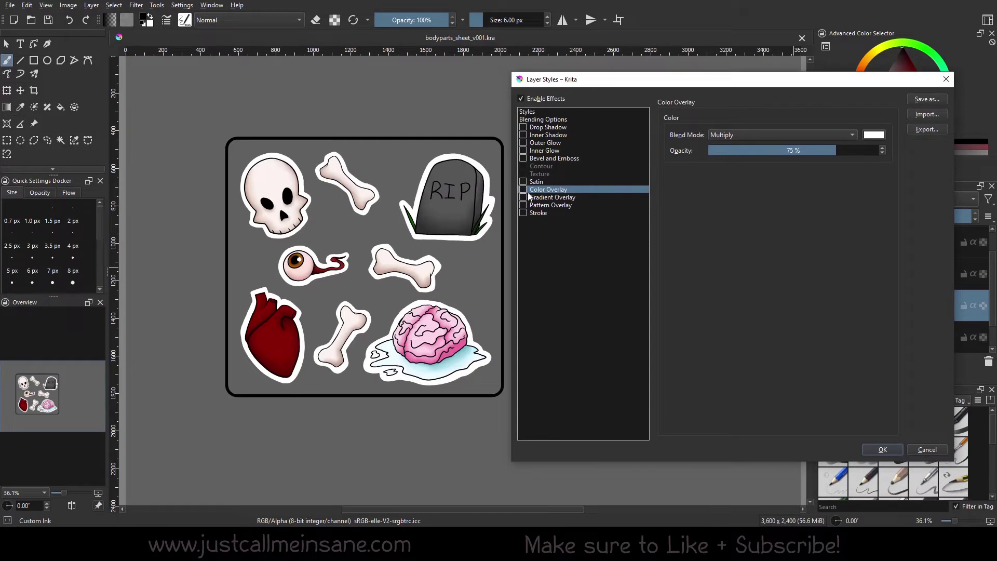
- Enable Color Overlay and set its colour to muted purple #6f709c
{"action": "left_click", "coordinate": [523, 189]}
{"action": "left_click", "coordinate": [874, 136]}
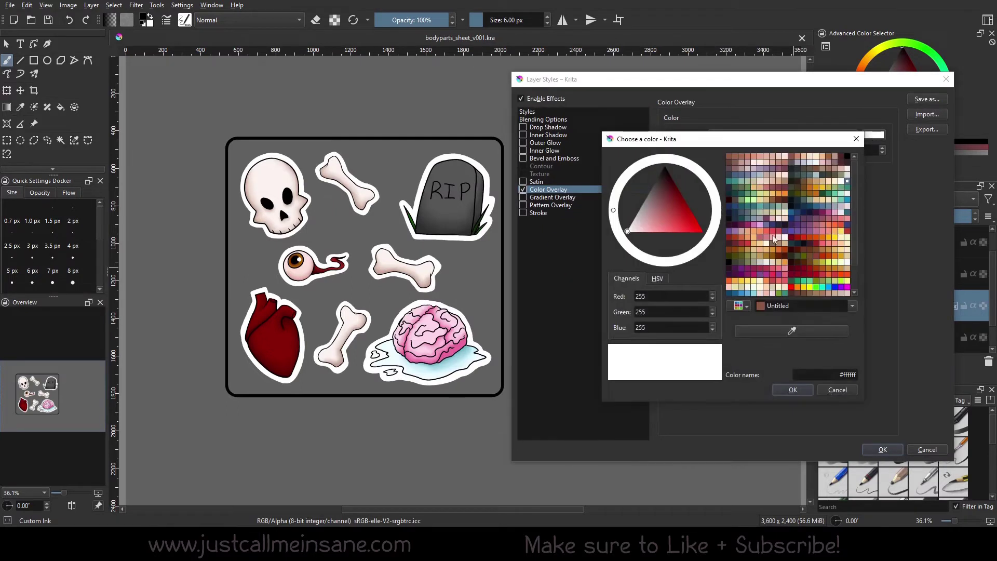
{"action": "left_click", "coordinate": [767, 224]}
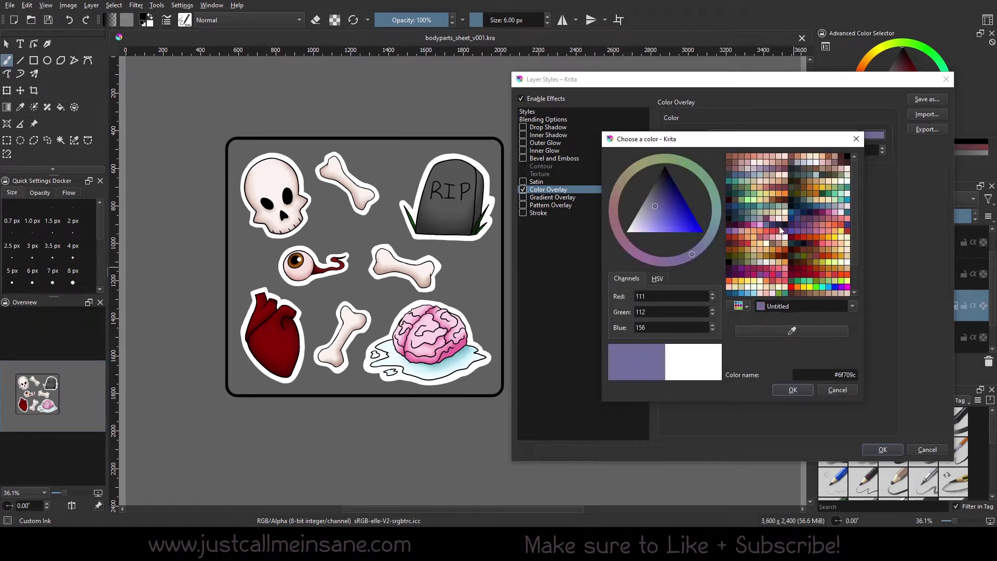
{"action": "left_click", "coordinate": [794, 390]}
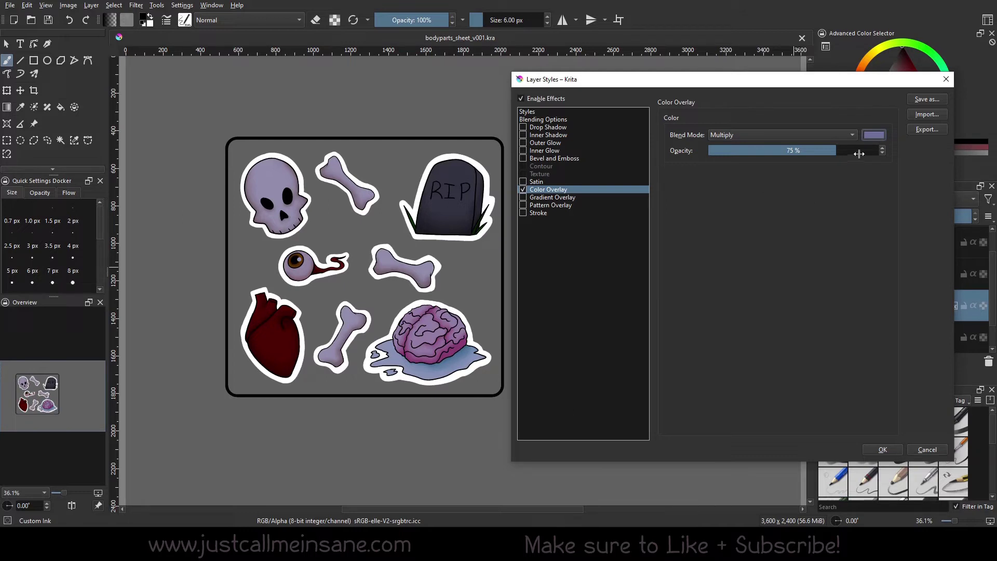
- Set the color overlay to 26% opacity with Dissolve blending
{"action": "left_click_drag", "start_coordinate": [858, 152], "coordinate": [894, 151]}
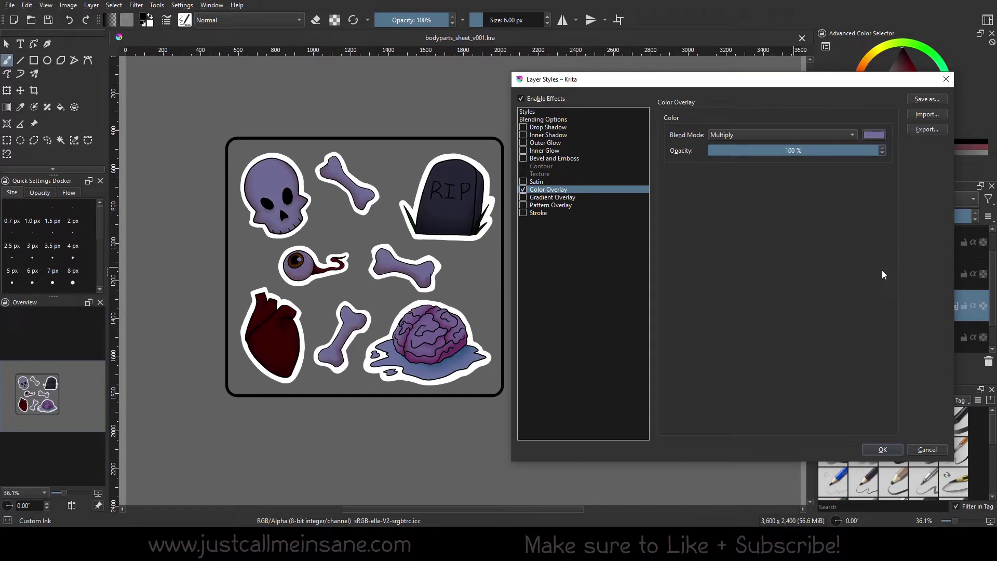
{"action": "left_click", "coordinate": [753, 150]}
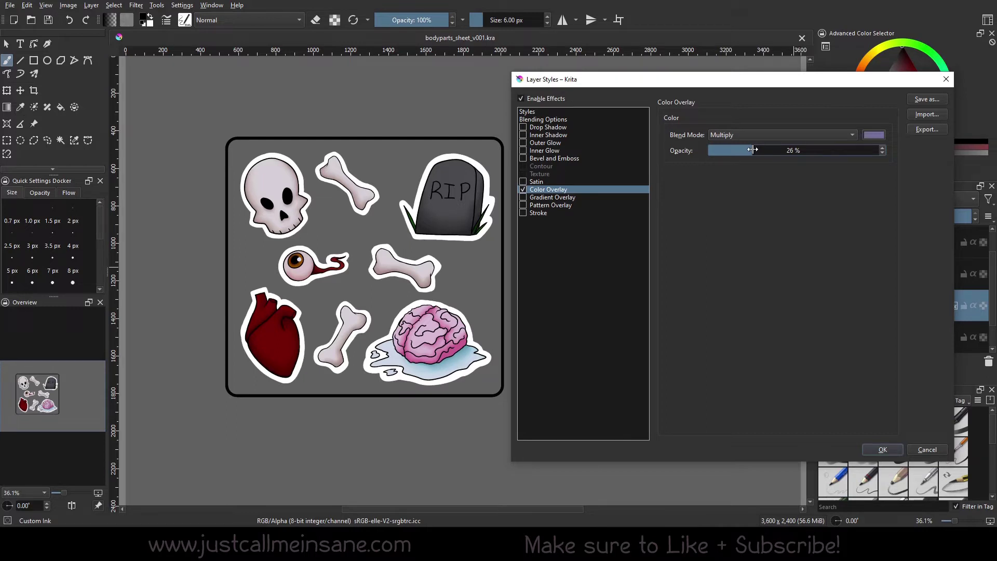
{"action": "left_click", "coordinate": [749, 134]}
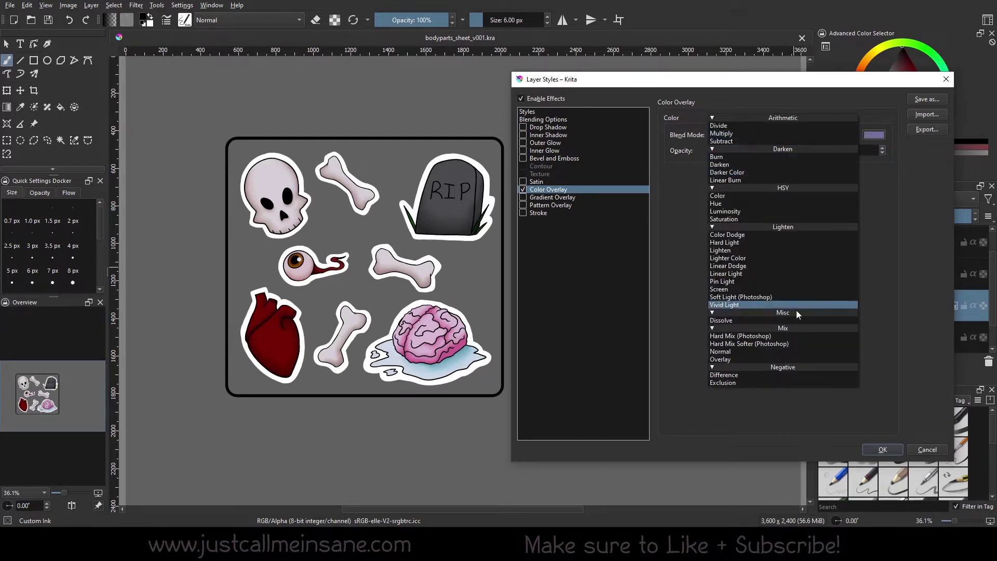
{"action": "left_click", "coordinate": [781, 320]}
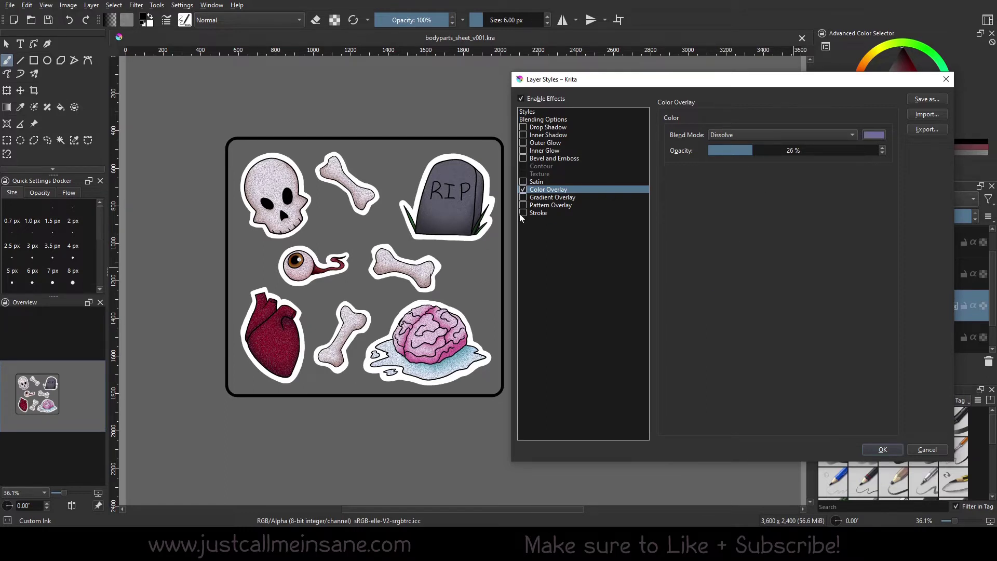
{"action": "left_click", "coordinate": [540, 197]}
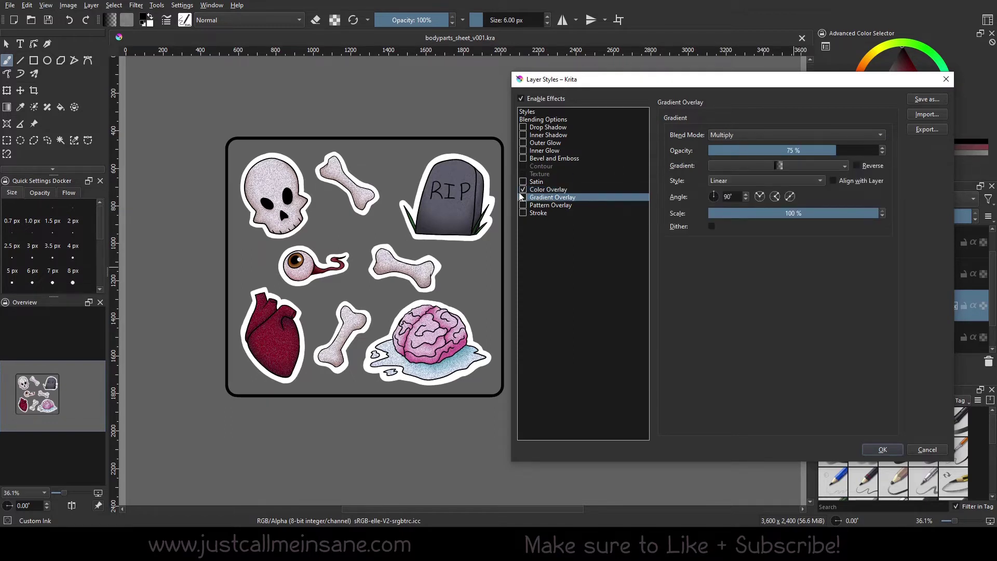
{"action": "left_click", "coordinate": [524, 197]}
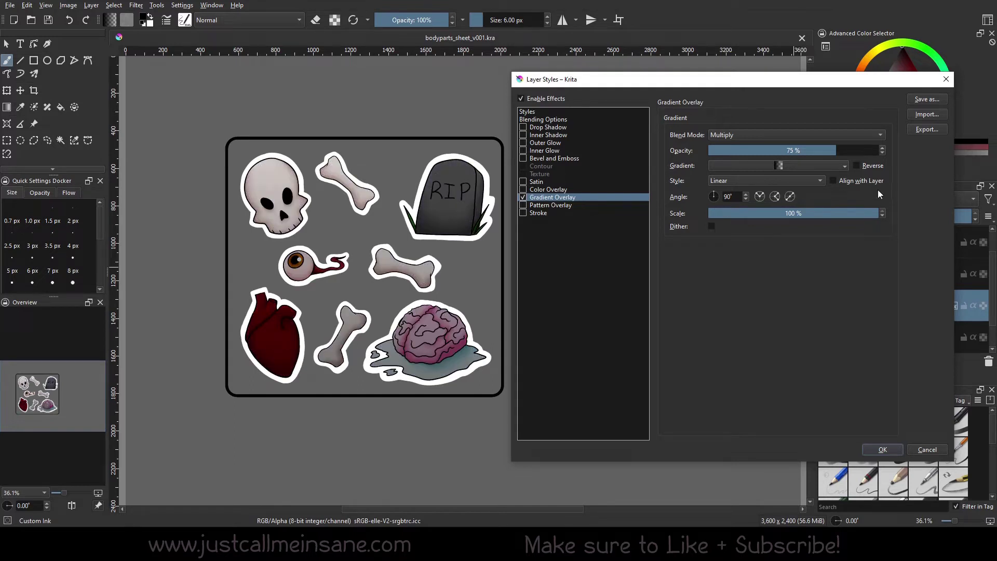
{"action": "left_click", "coordinate": [799, 167]}
{"action": "left_click", "coordinate": [766, 117]}
{"action": "left_click", "coordinate": [768, 135]}
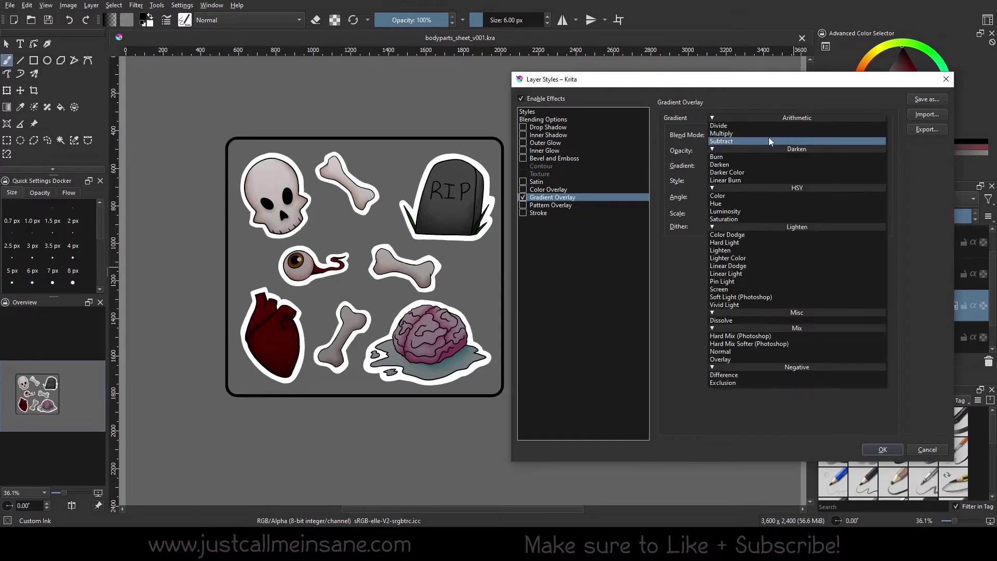
{"action": "left_click", "coordinate": [757, 102]}
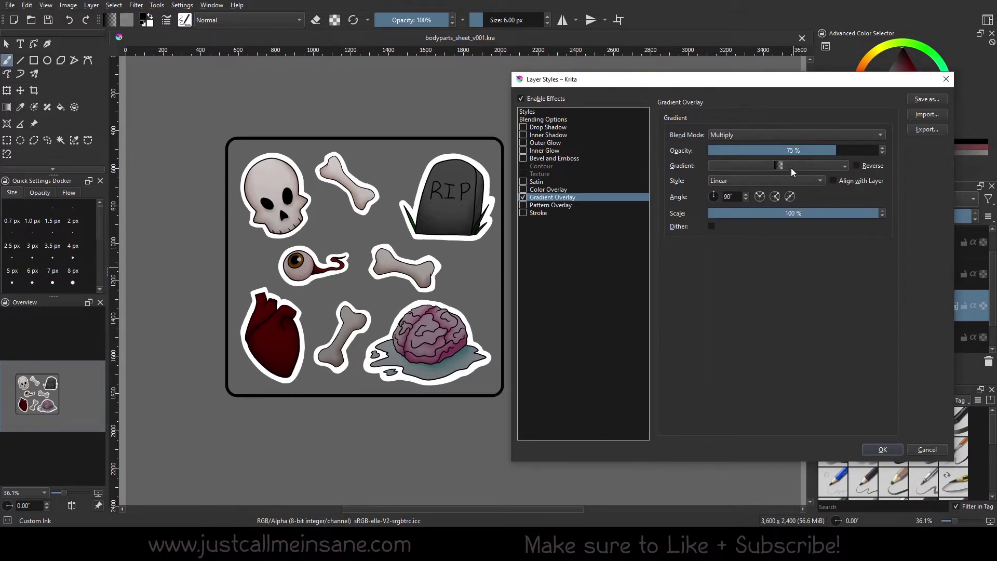
{"action": "left_click", "coordinate": [730, 184]}
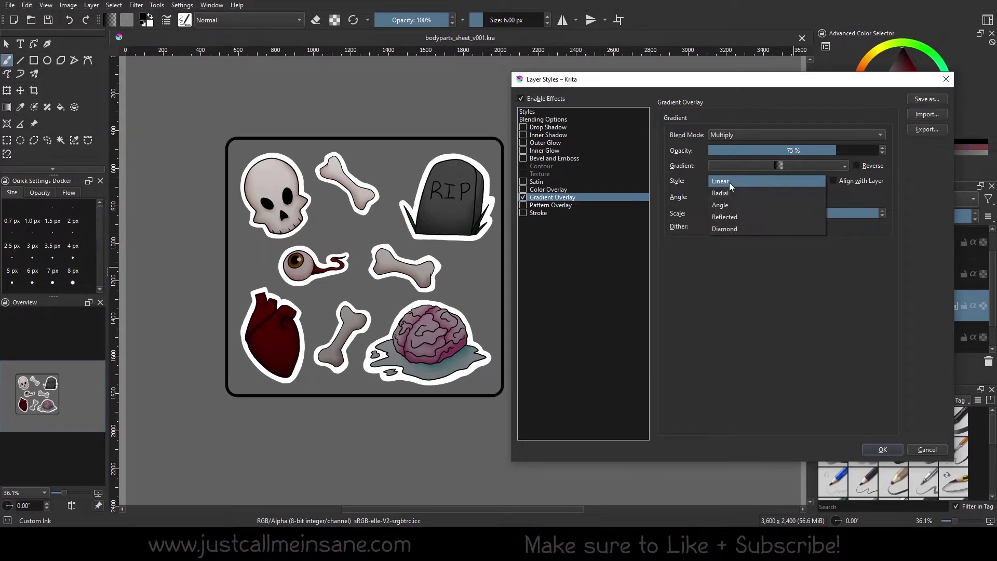
{"action": "left_click", "coordinate": [730, 182]}
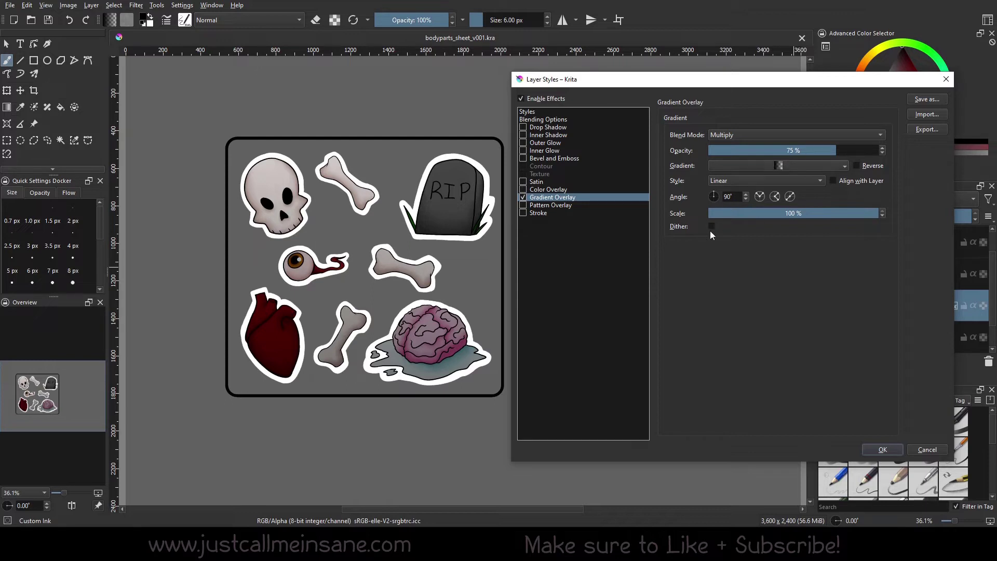
- Apply the rainbow CustomHolo gradient preset to the gradient overlay
{"action": "left_click", "coordinate": [737, 166]}
{"action": "left_click", "coordinate": [786, 240]}
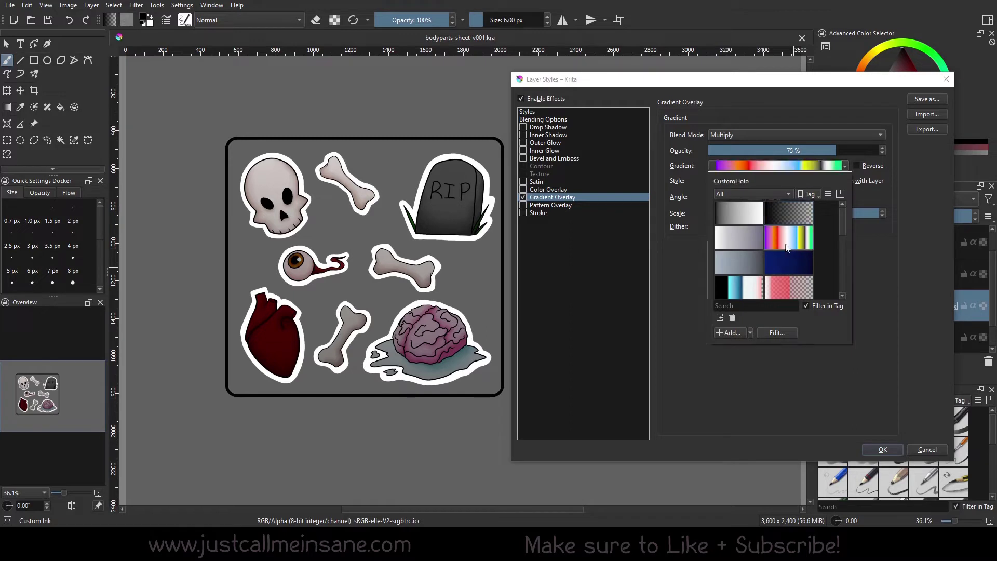
{"action": "left_click", "coordinate": [787, 387]}
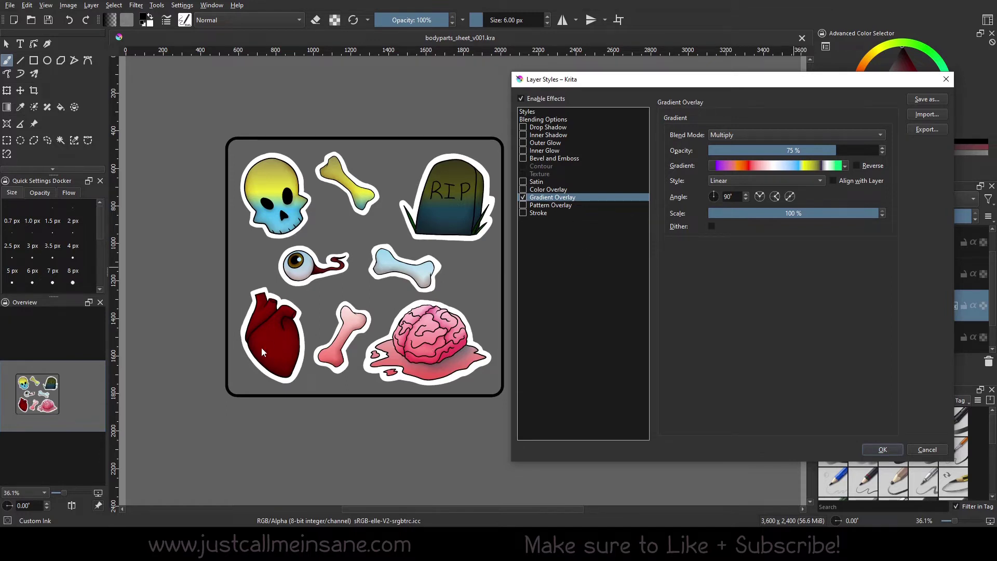
- Cycle the gradient overlay style through Radial, Angle and Reflected
{"action": "left_click", "coordinate": [744, 178]}
{"action": "left_click", "coordinate": [749, 192]}
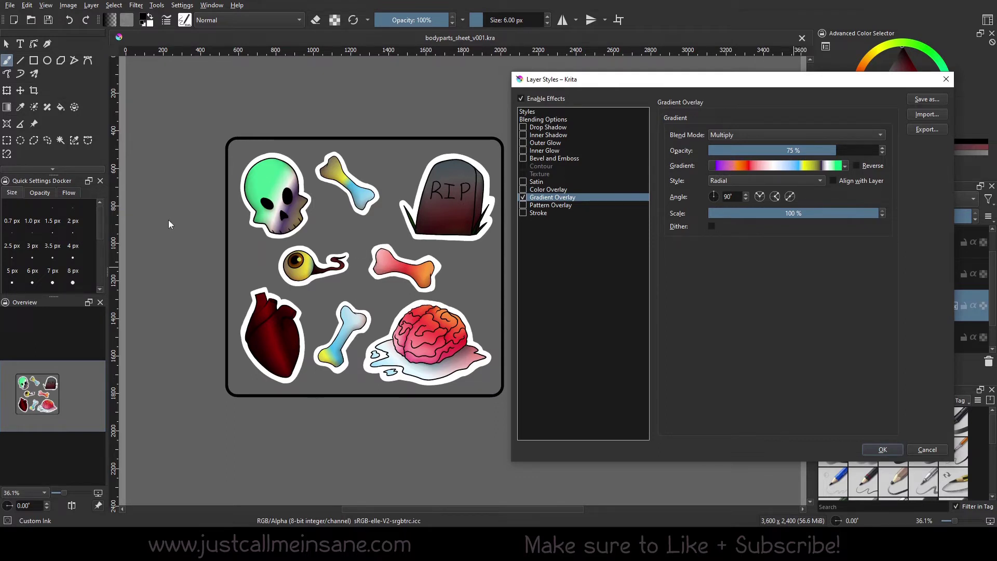
{"action": "left_click", "coordinate": [770, 184]}
{"action": "left_click", "coordinate": [767, 197]}
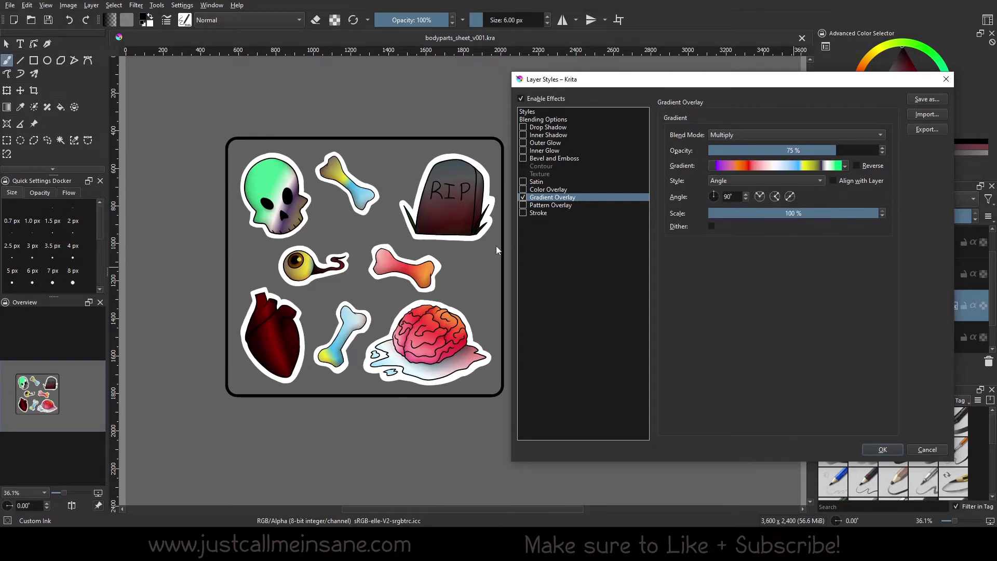
{"action": "left_click", "coordinate": [770, 182]}
{"action": "left_click", "coordinate": [768, 198]}
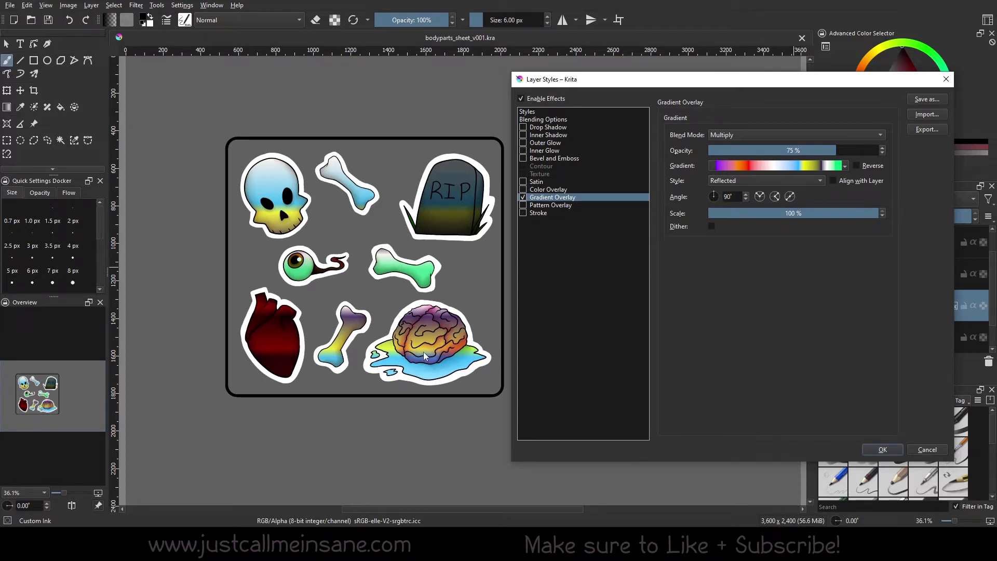
{"action": "left_click", "coordinate": [728, 183]}
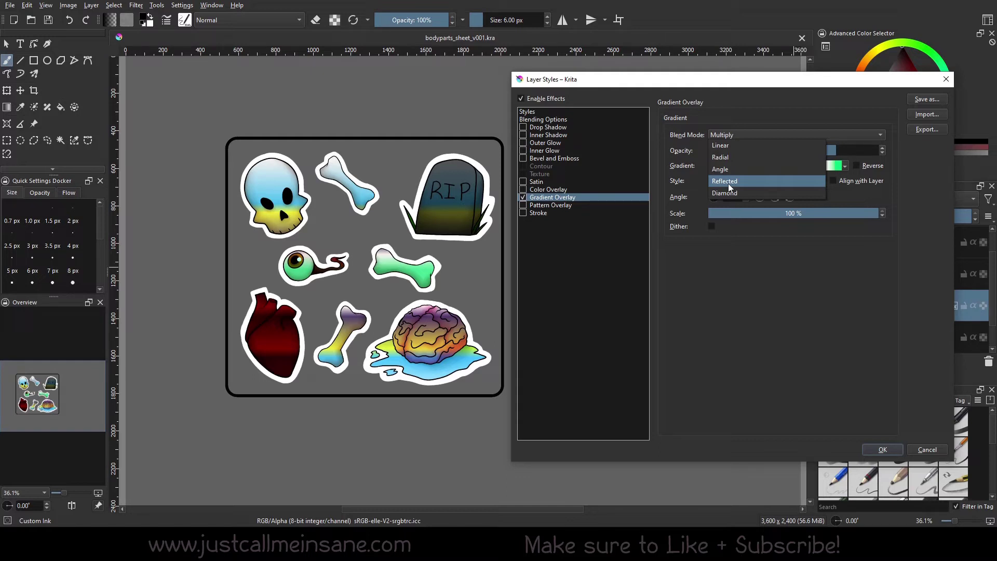
- Set the gradient overlay to 83% opacity and switch its style back to Linear
{"action": "left_click", "coordinate": [733, 191]}
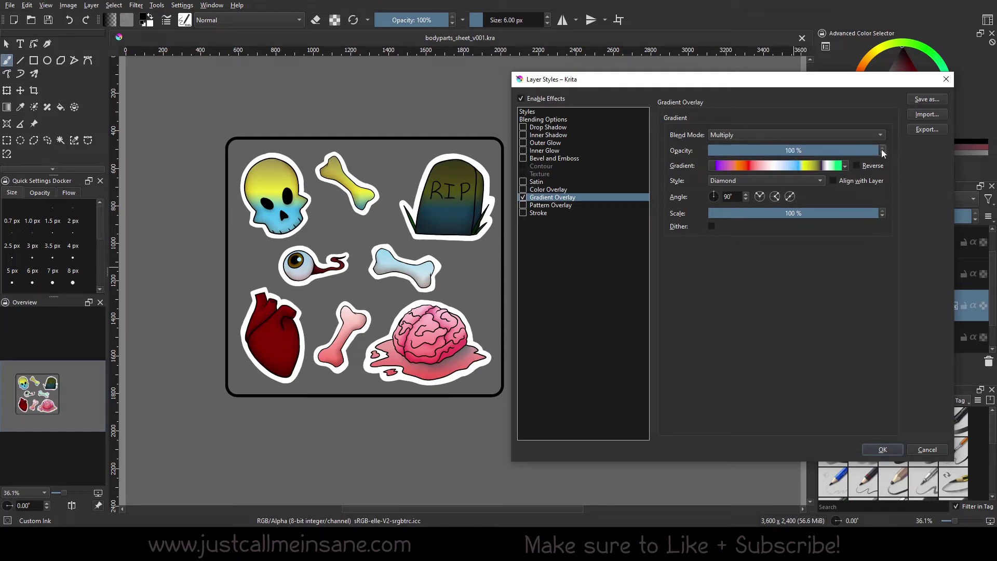
{"action": "left_click", "coordinate": [742, 150]}
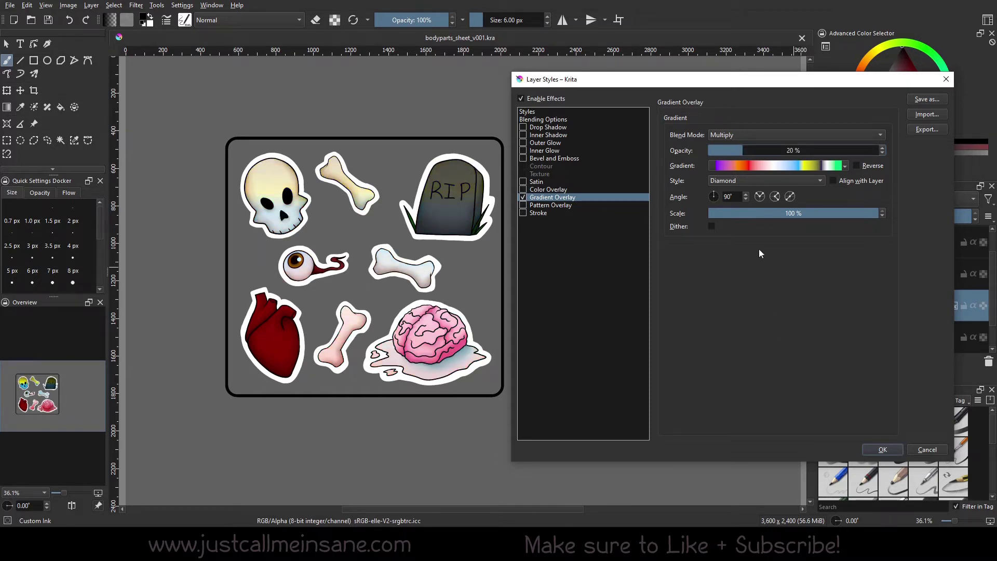
{"action": "left_click", "coordinate": [771, 197]}
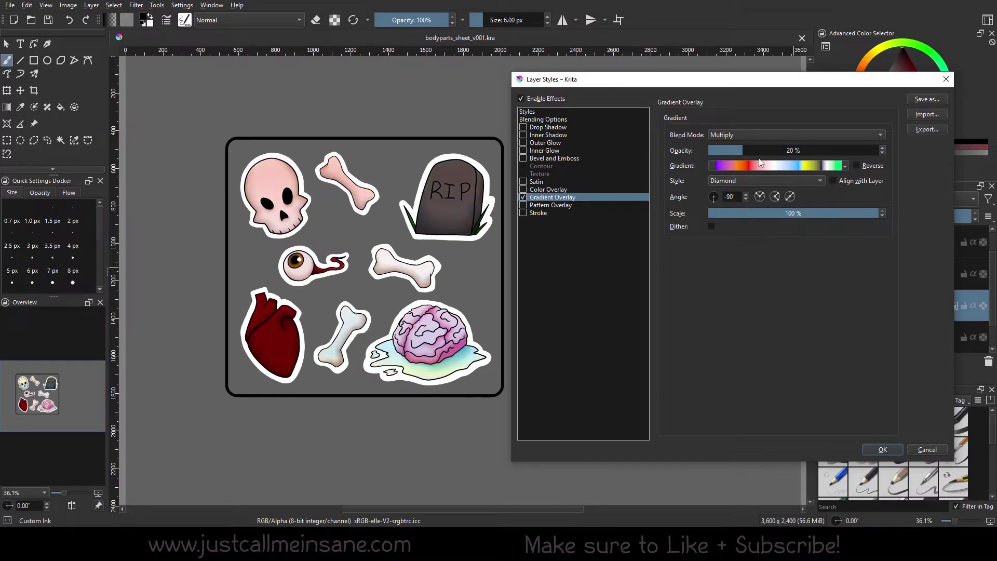
{"action": "left_click_drag", "start_coordinate": [742, 150], "coordinate": [850, 150]}
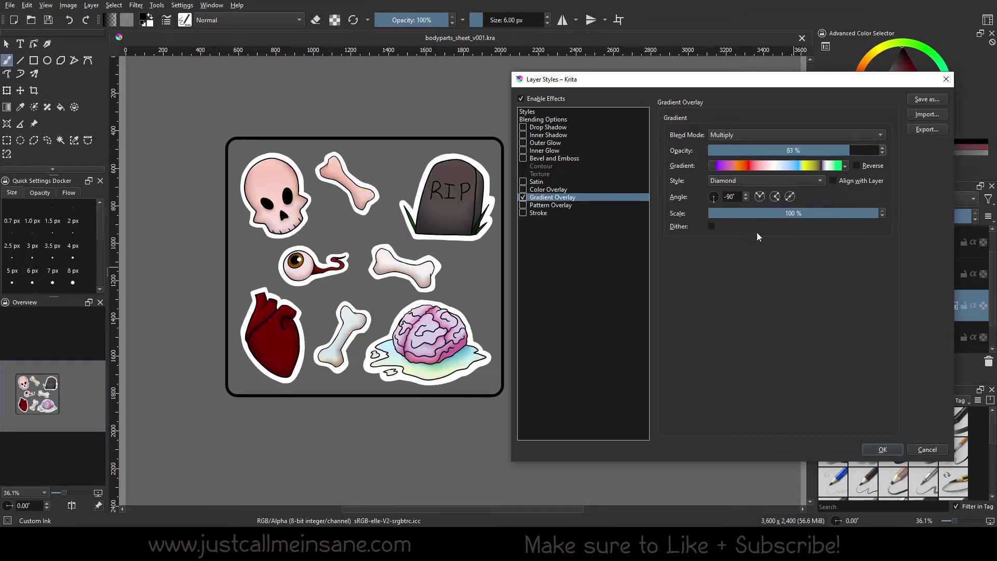
{"action": "left_click", "coordinate": [738, 182]}
{"action": "left_click", "coordinate": [735, 132]}
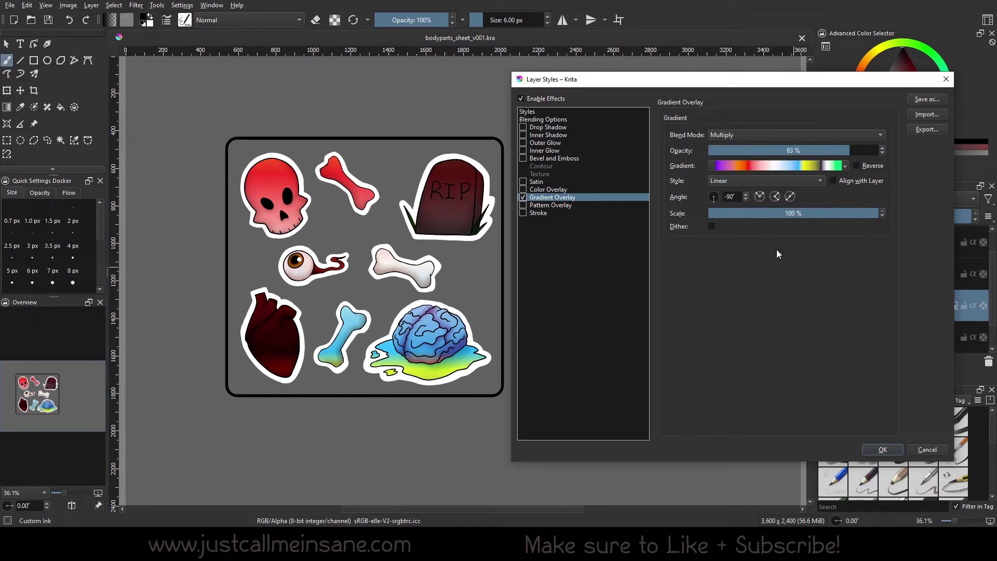
- Rotate the gradient to a -165° angle and set its scale to 54%
{"action": "left_click", "coordinate": [779, 196]}
{"action": "left_click", "coordinate": [790, 197]}
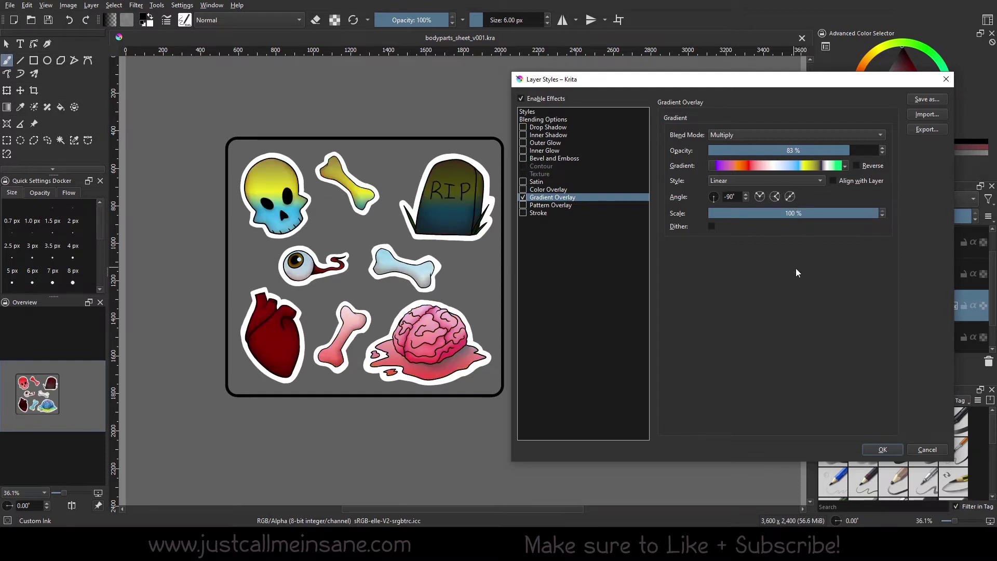
{"action": "left_click", "coordinate": [720, 198]}
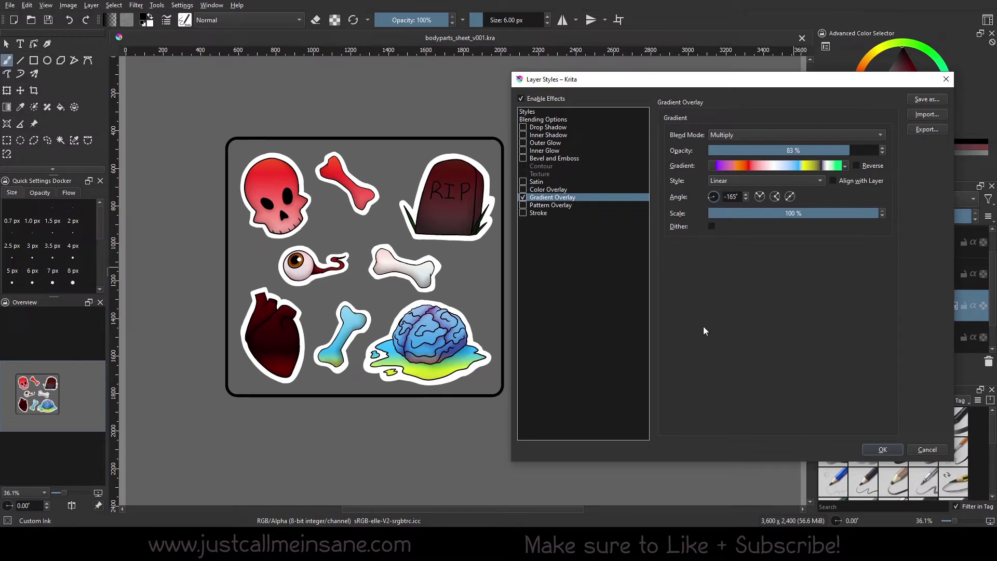
{"action": "left_click_drag", "start_coordinate": [773, 215], "coordinate": [740, 213]}
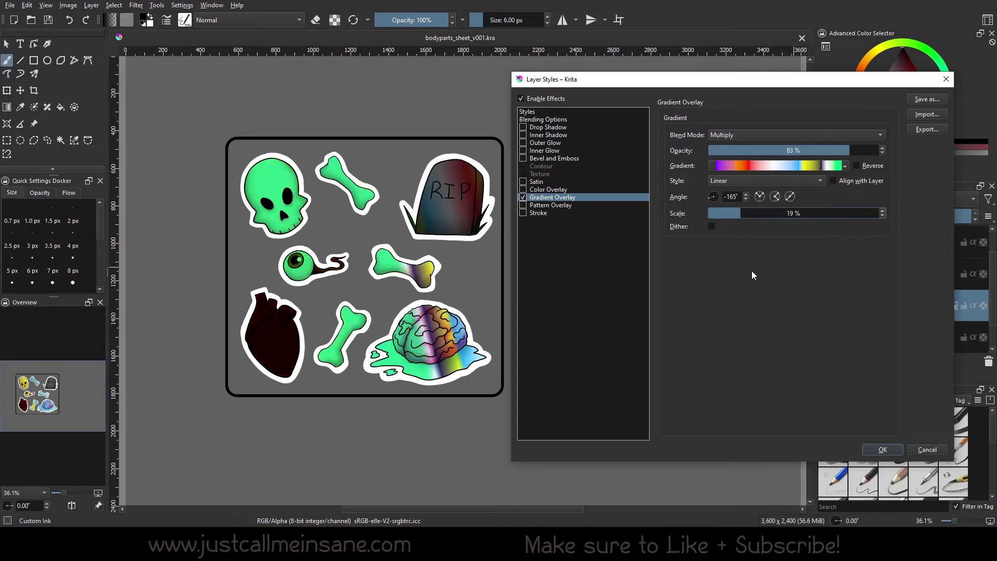
{"action": "left_click_drag", "start_coordinate": [740, 213], "coordinate": [724, 210]}
{"action": "left_click", "coordinate": [811, 213]}
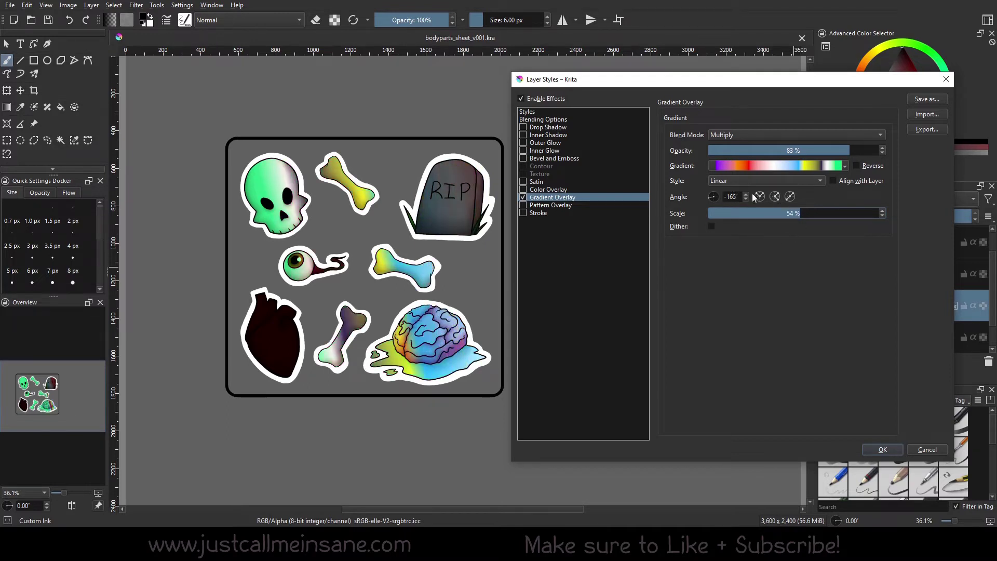
- Cut the gradient scale to 31% and make the overlay style Radial
{"action": "left_click", "coordinate": [761, 213]}
{"action": "left_click", "coordinate": [757, 180]}
{"action": "left_click", "coordinate": [758, 193]}
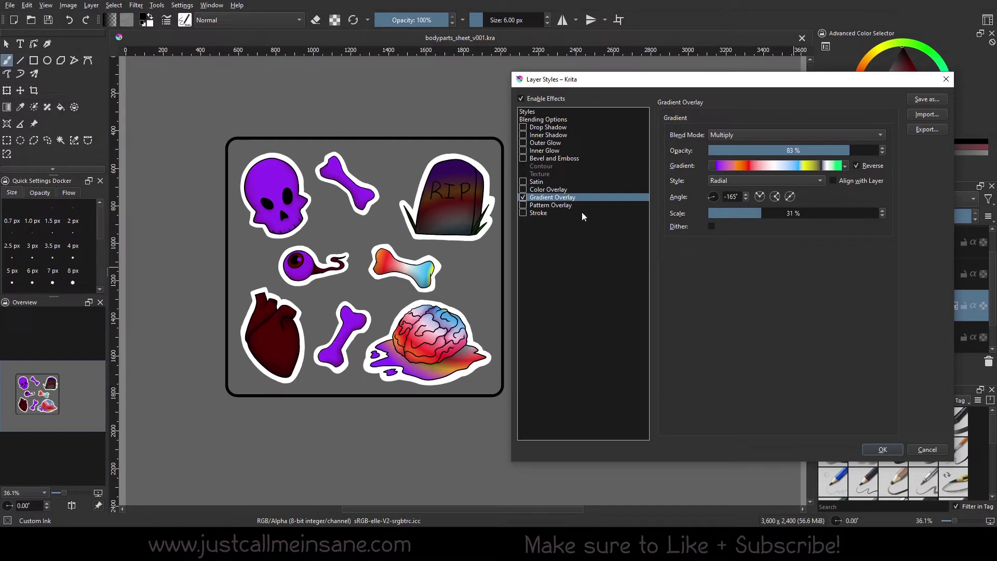
- Turn off Gradient Overlay and enable Pattern Overlay with the 01_canvas.png texture
{"action": "left_click", "coordinate": [522, 197]}
{"action": "left_click", "coordinate": [535, 206]}
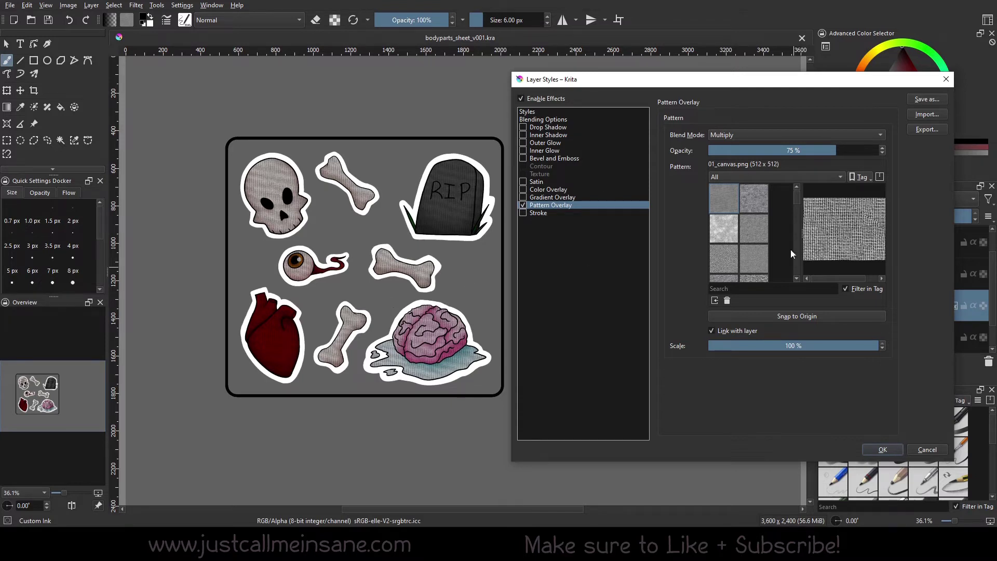
- Choose the 17_texture-melt.png pattern and bring its scale down to 24%
{"action": "scroll", "coordinate": [753, 239], "scroll_direction": "down", "scroll_amount": 4}
{"action": "left_click", "coordinate": [750, 250]}
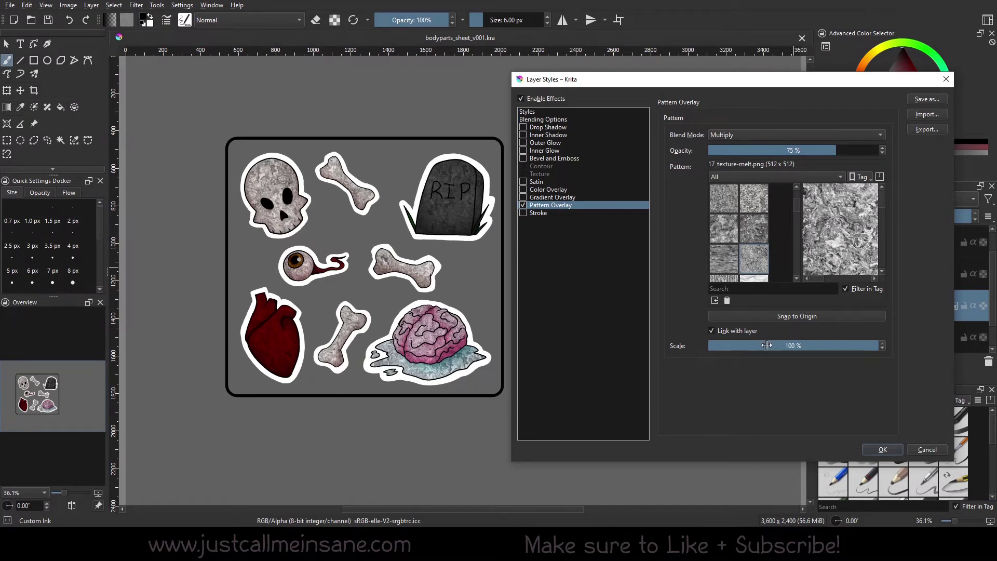
{"action": "left_click_drag", "start_coordinate": [769, 346], "coordinate": [751, 346]}
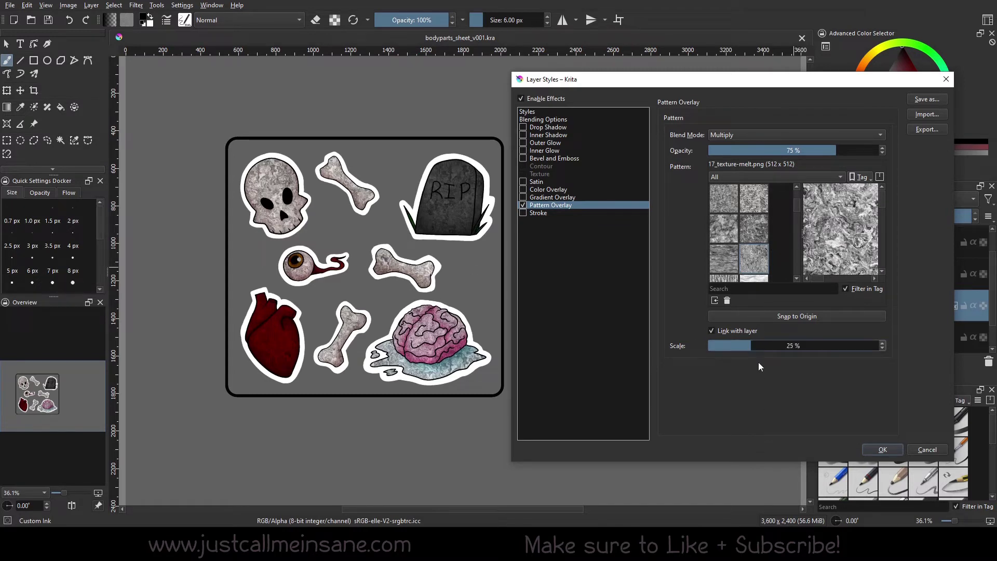
{"action": "left_click_drag", "start_coordinate": [862, 347], "coordinate": [891, 348]}
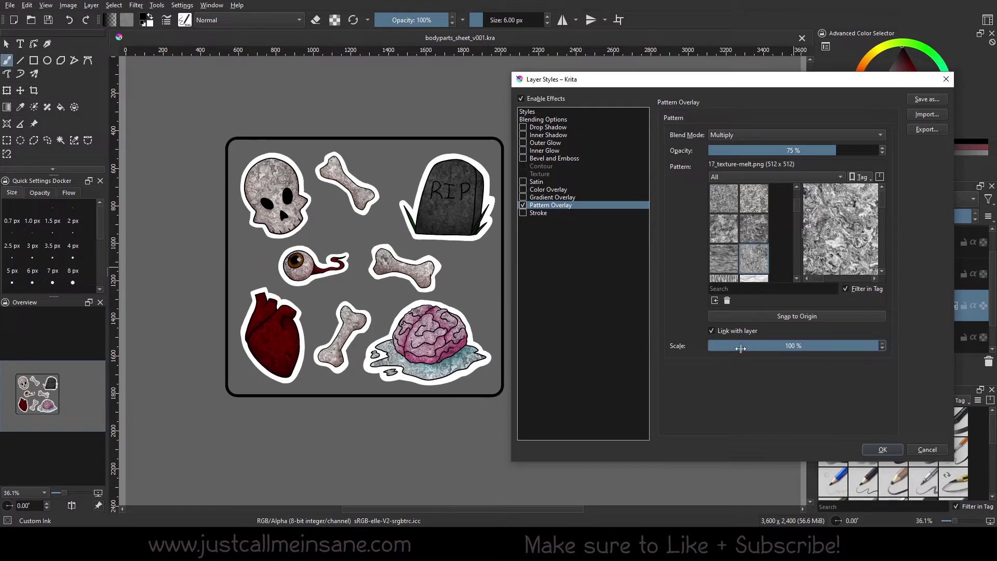
{"action": "left_click_drag", "start_coordinate": [743, 346], "coordinate": [720, 346]}
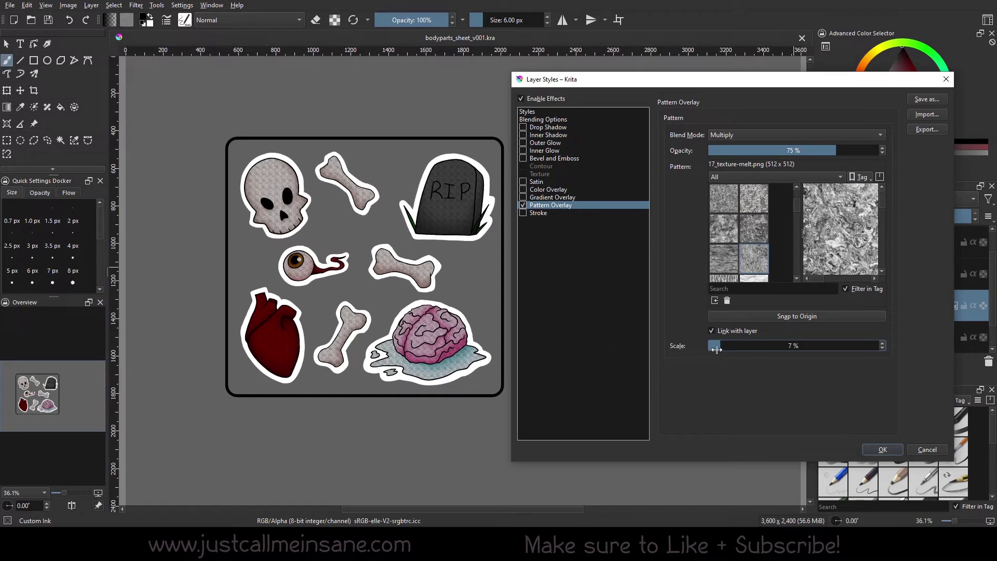
{"action": "left_click_drag", "start_coordinate": [718, 349], "coordinate": [740, 348]}
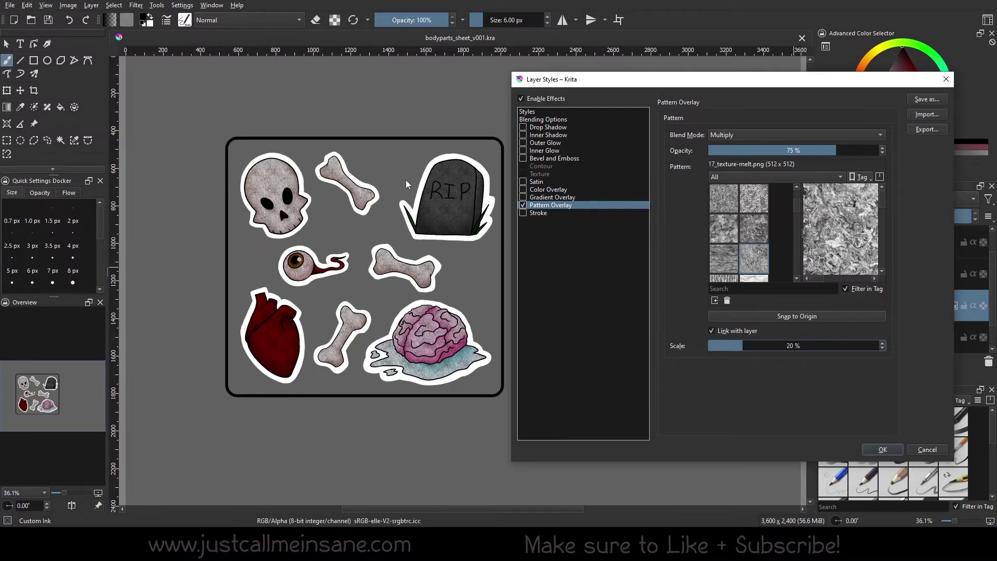
{"action": "left_click_drag", "start_coordinate": [742, 346], "coordinate": [751, 346]}
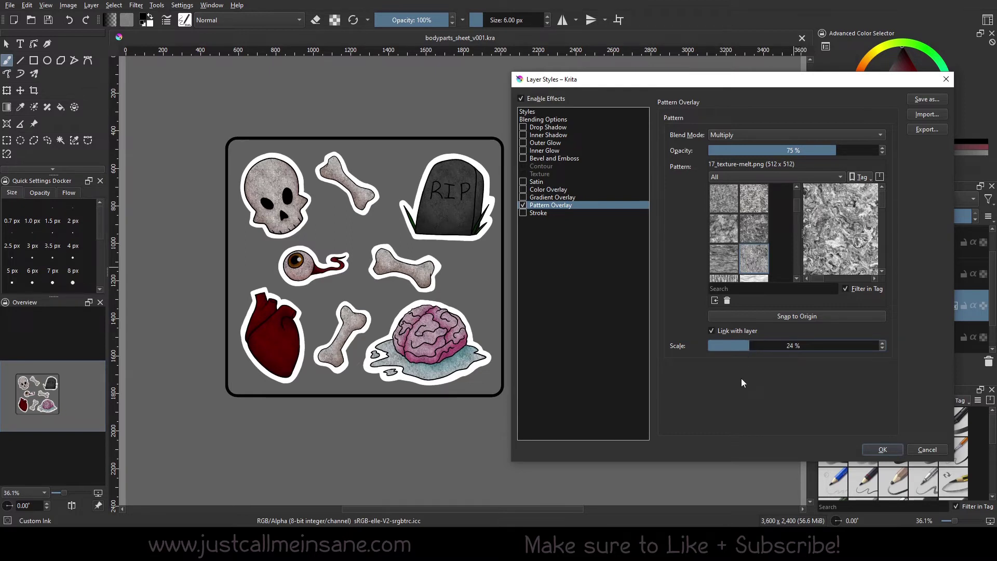
- Try screentone B at 100% scale, then settle on the 25-dynamic-screentone-C pattern
{"action": "scroll", "coordinate": [754, 249], "scroll_direction": "down", "scroll_amount": 2}
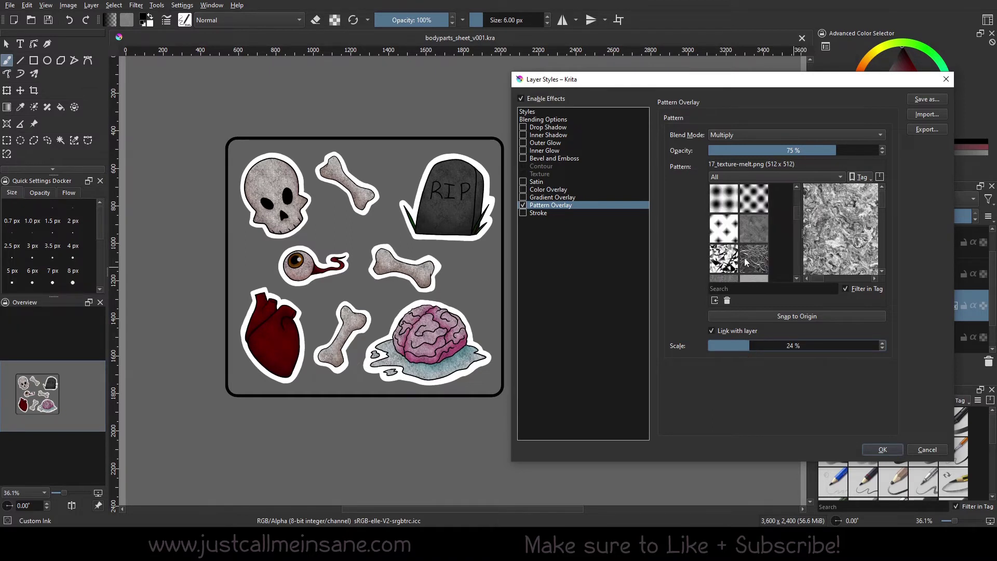
{"action": "left_click", "coordinate": [748, 204]}
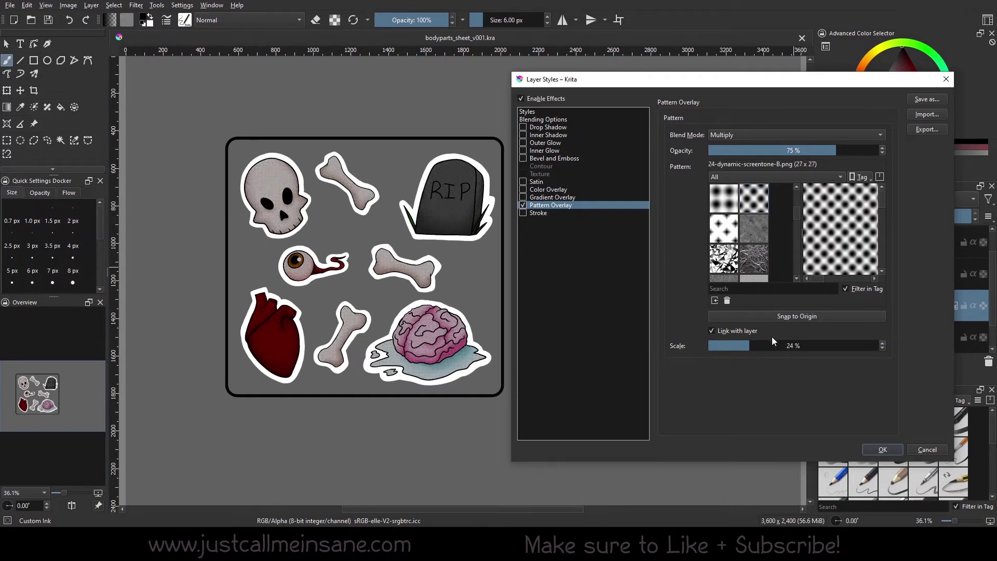
{"action": "left_click_drag", "start_coordinate": [773, 343], "coordinate": [814, 403]}
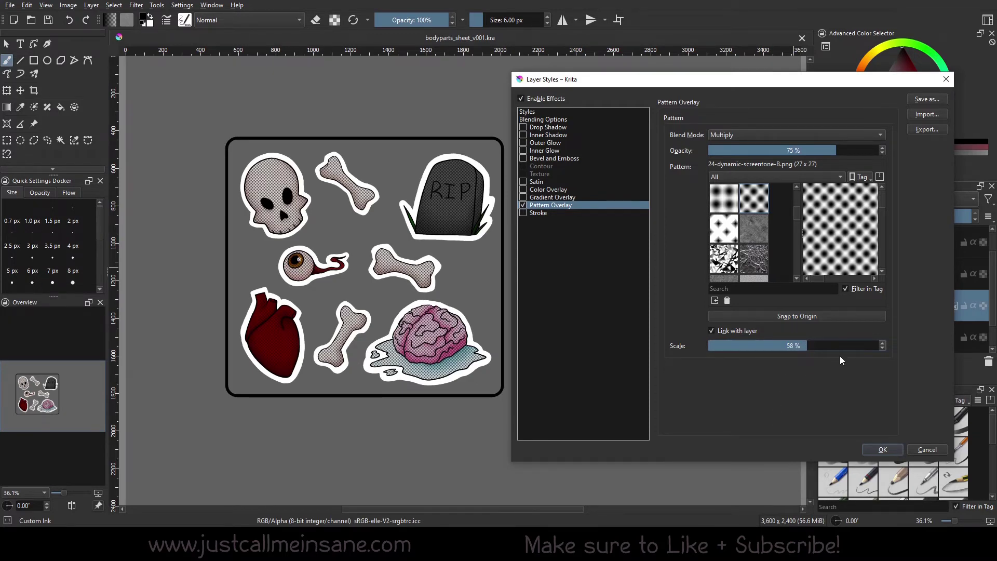
{"action": "left_click_drag", "start_coordinate": [840, 359], "coordinate": [848, 396]}
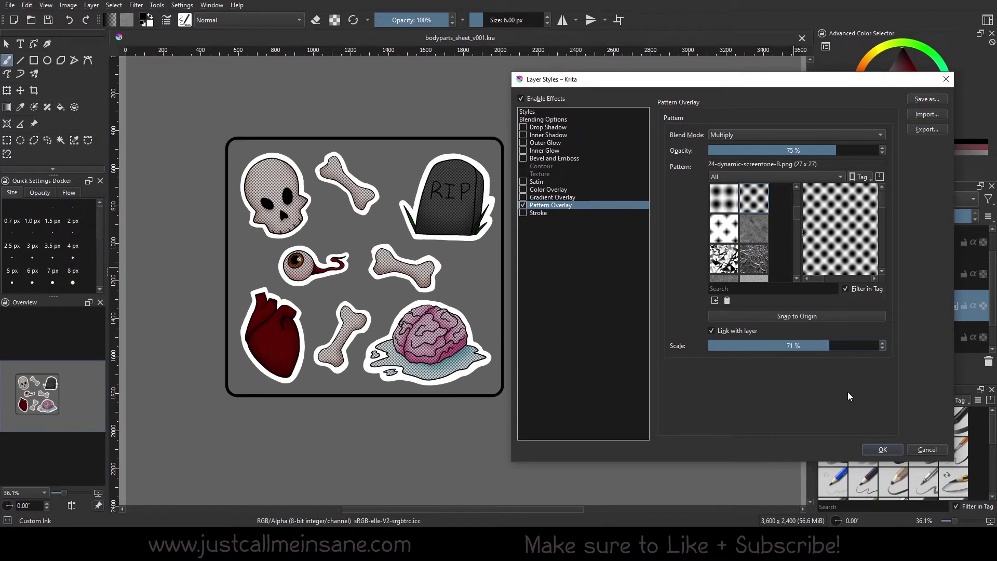
{"action": "left_click", "coordinate": [853, 346]}
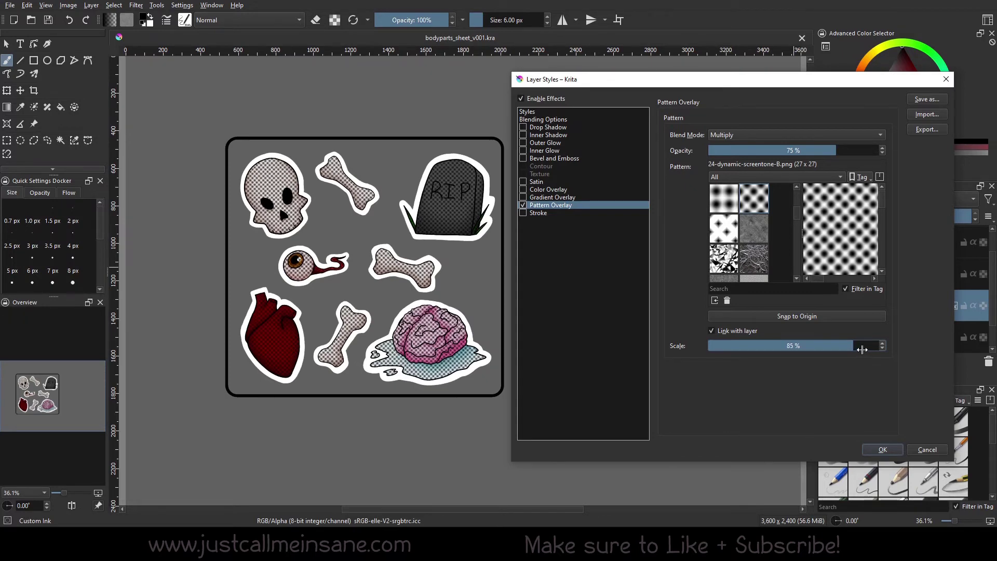
{"action": "left_click_drag", "start_coordinate": [862, 349], "coordinate": [883, 346]}
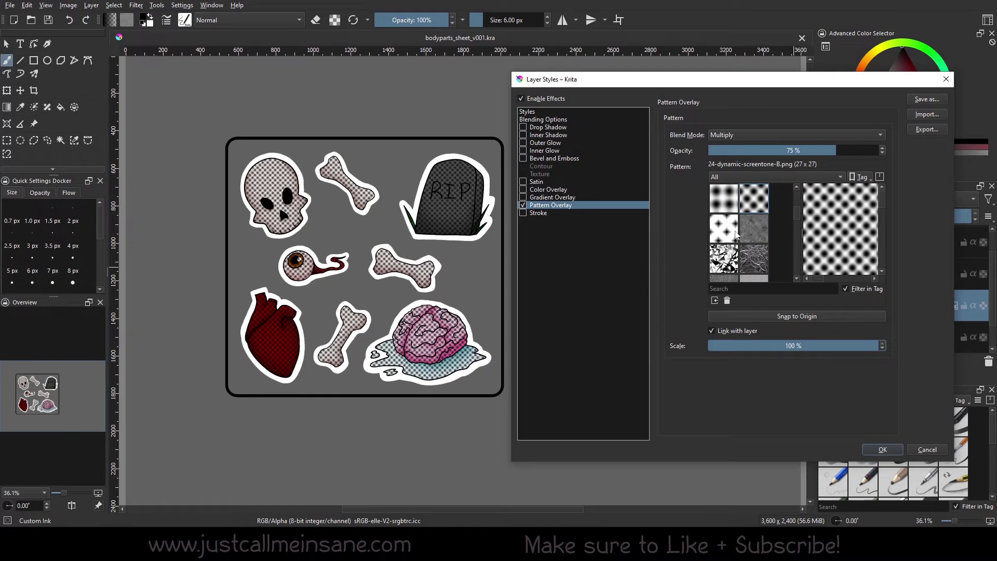
{"action": "left_click", "coordinate": [725, 201]}
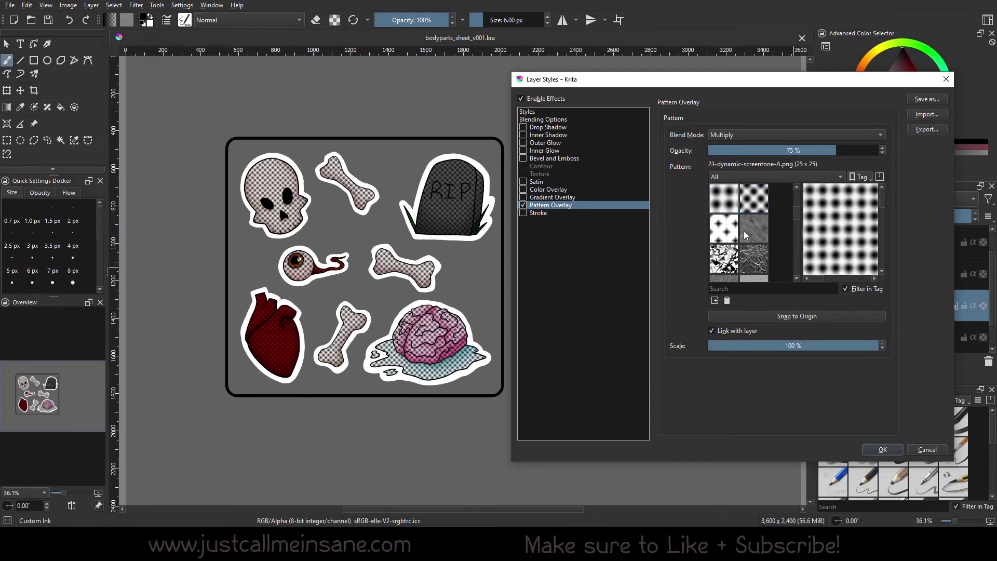
{"action": "left_click", "coordinate": [725, 228]}
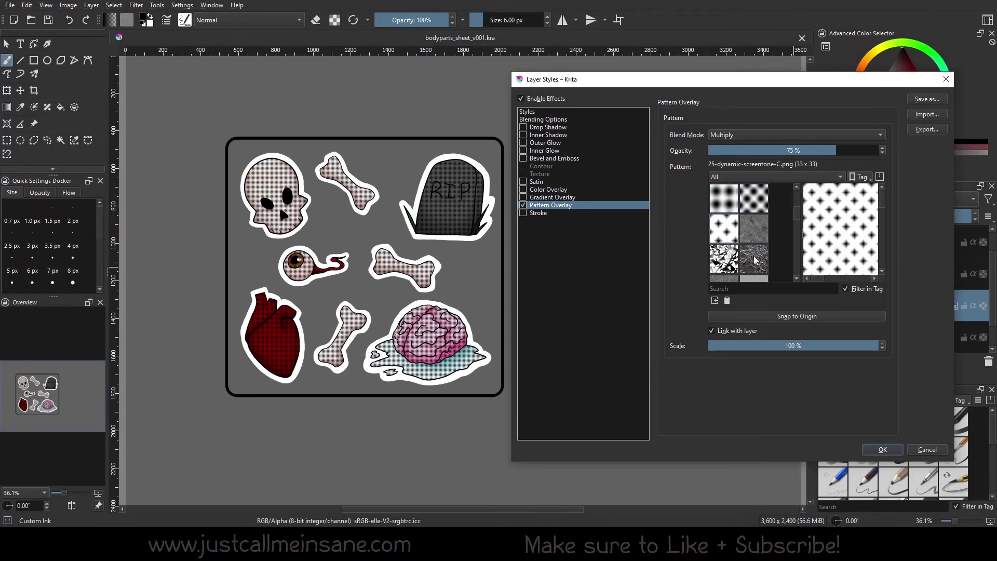
- Change the pattern overlay blend mode from Multiply to Overlay, keeping 75% opacity
{"action": "scroll", "coordinate": [740, 268], "scroll_direction": "down", "scroll_amount": 4}
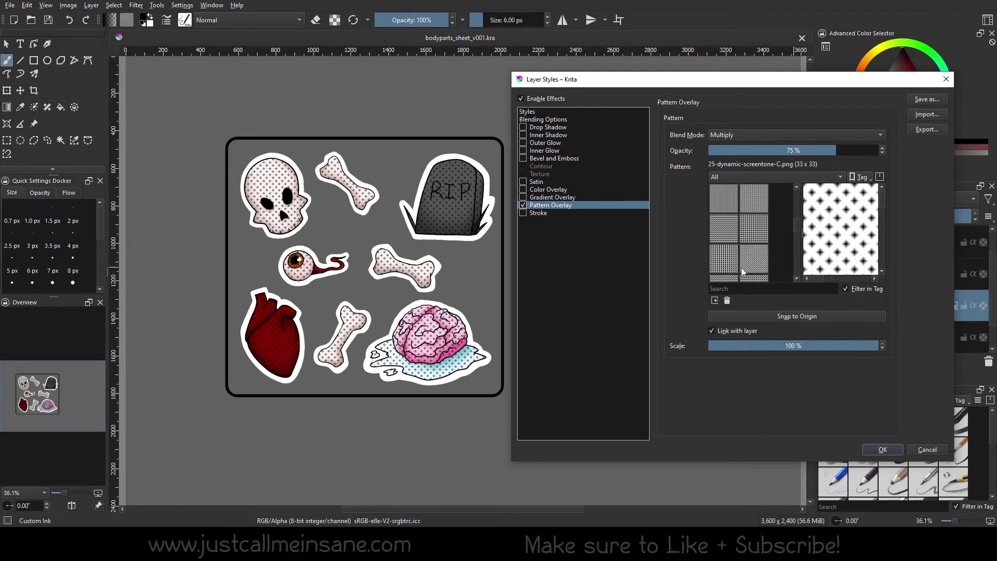
{"action": "scroll", "coordinate": [744, 270], "scroll_direction": "up", "scroll_amount": 5}
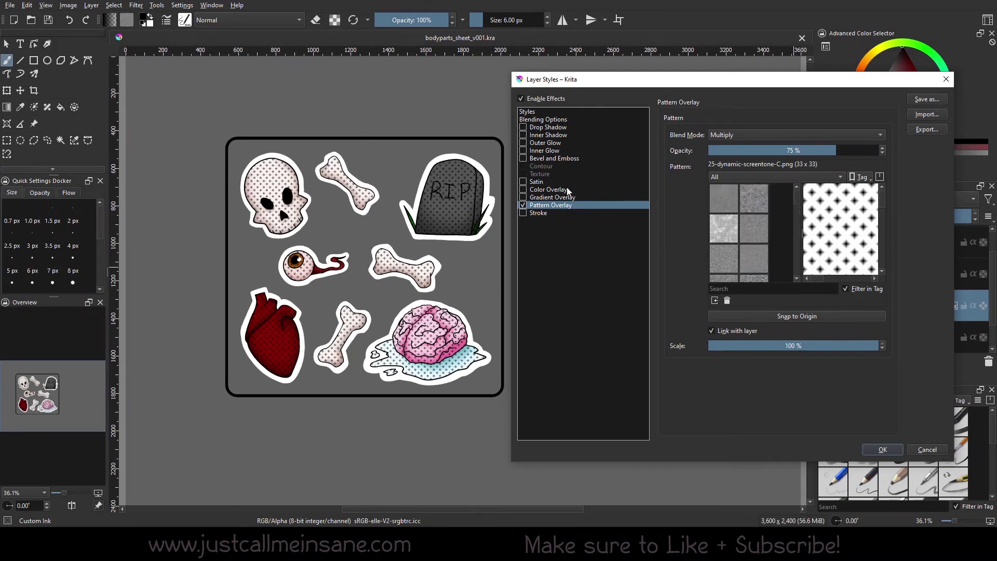
{"action": "left_click", "coordinate": [831, 135]}
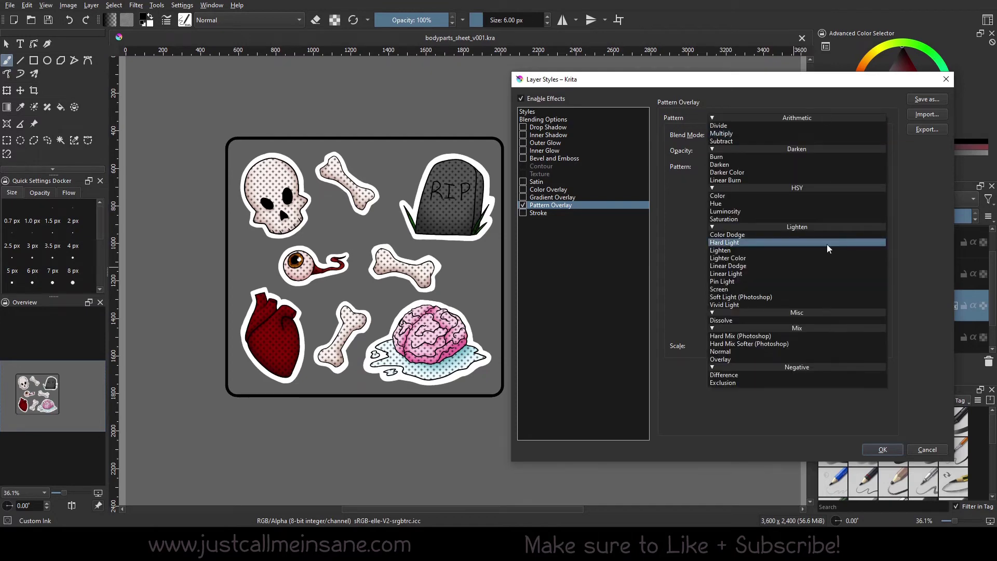
{"action": "left_click", "coordinate": [774, 96]}
{"action": "left_click", "coordinate": [787, 136]}
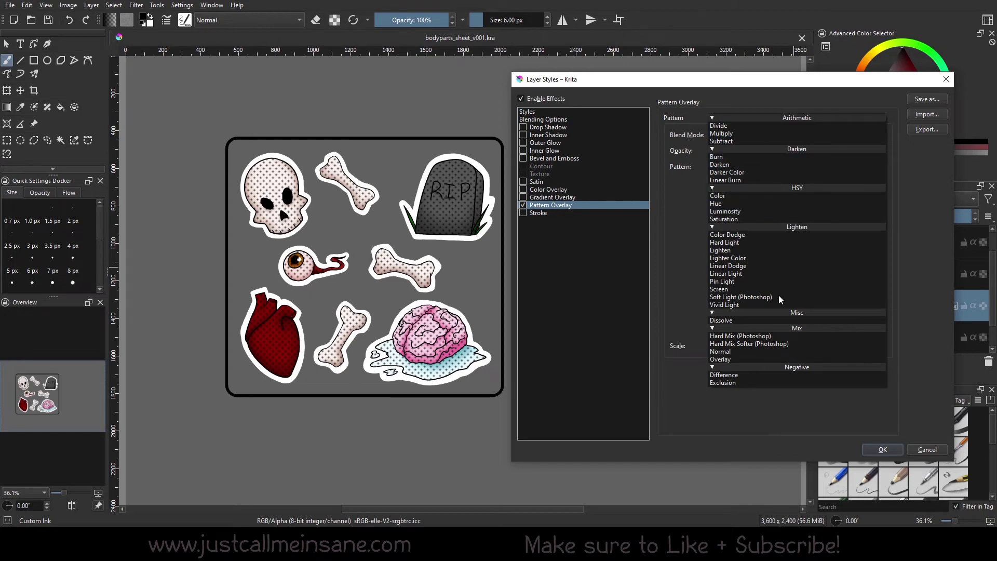
{"action": "left_click", "coordinate": [758, 326]}
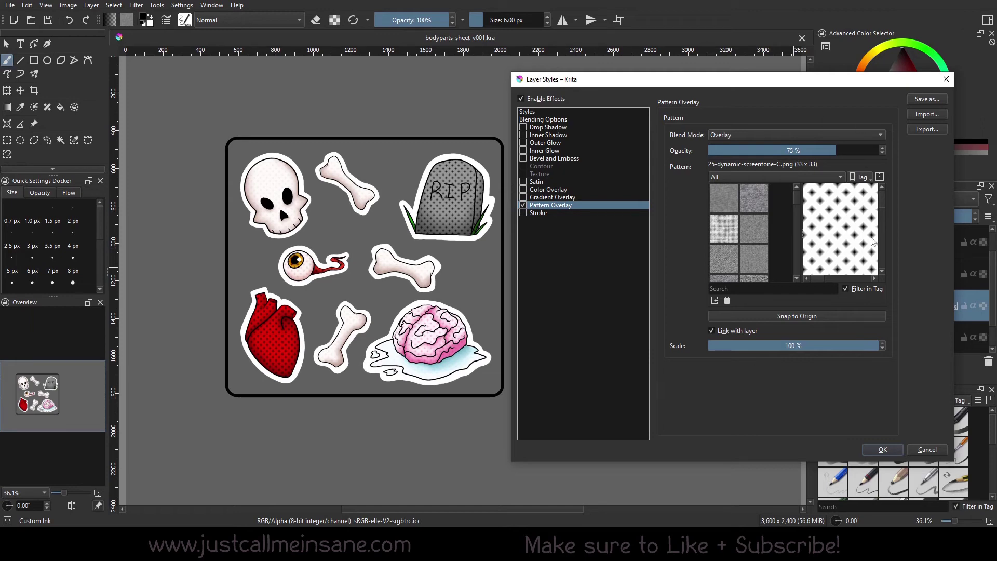
{"action": "scroll", "coordinate": [786, 239], "scroll_direction": "down", "scroll_amount": 5}
{"action": "scroll", "coordinate": [788, 246], "scroll_direction": "down", "scroll_amount": 8}
- Enable a purple Color Overlay on the sticker layer in Layer Styles
{"action": "left_click", "coordinate": [531, 191]}
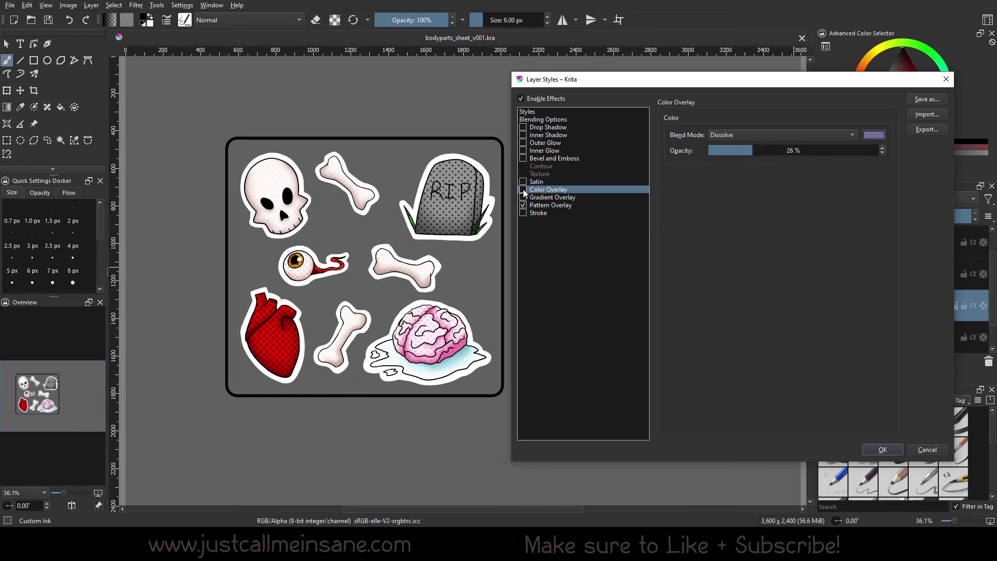
{"action": "left_click", "coordinate": [523, 190]}
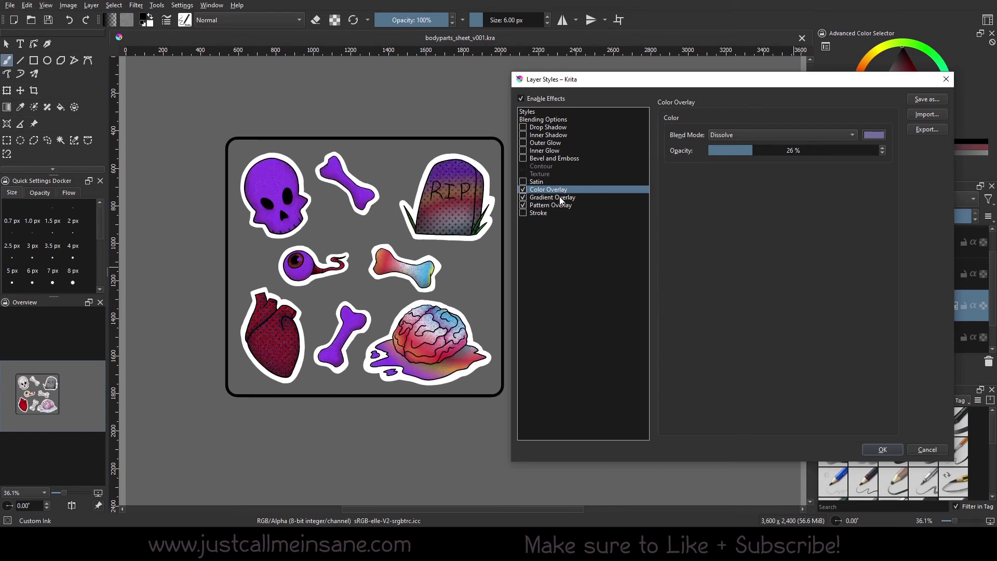
{"action": "left_click", "coordinate": [560, 198]}
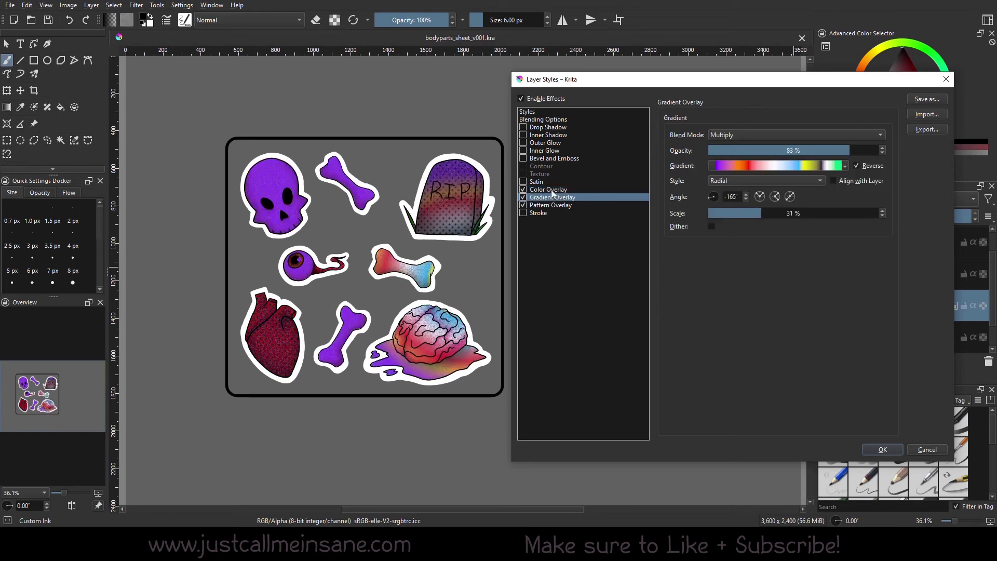
- Compare the Color, Gradient, Stroke and Pattern Overlay settings pages, ending on Pattern Overlay
{"action": "left_click", "coordinate": [550, 189]}
{"action": "left_click", "coordinate": [554, 198]}
{"action": "left_click", "coordinate": [559, 191]}
{"action": "left_click", "coordinate": [558, 197]}
{"action": "left_click", "coordinate": [559, 190]}
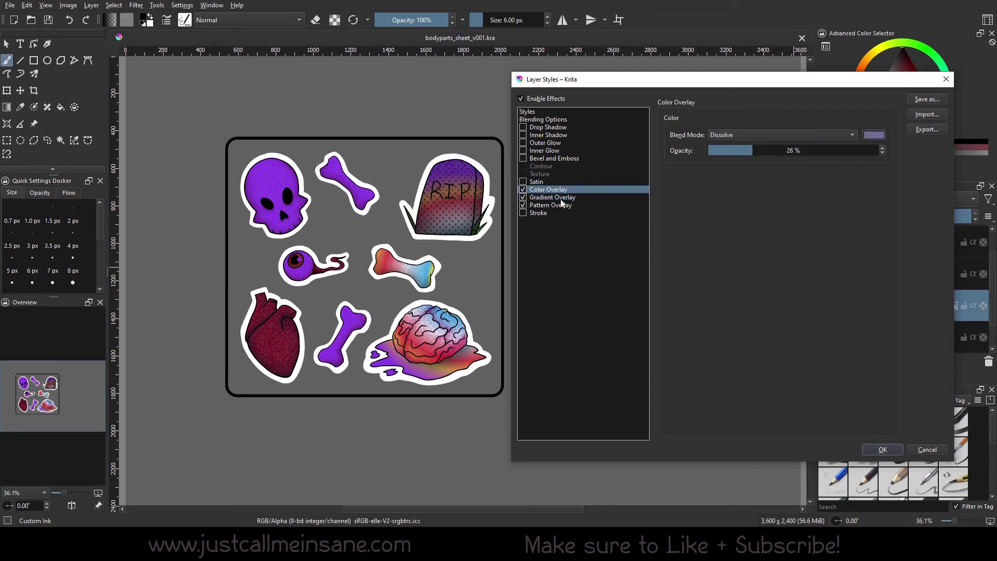
{"action": "left_click", "coordinate": [561, 198]}
{"action": "left_click", "coordinate": [561, 211]}
{"action": "left_click", "coordinate": [561, 205]}
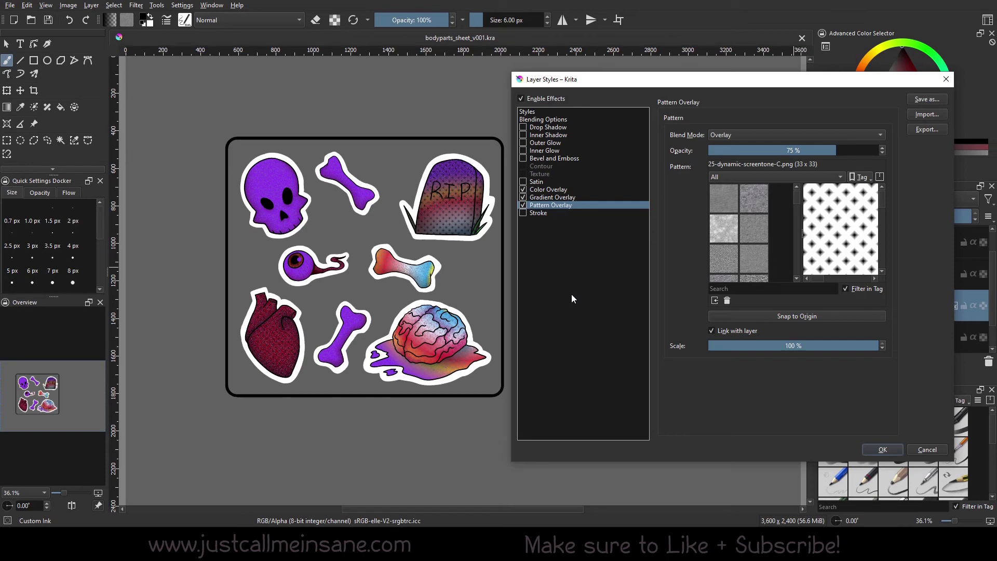
- Confirm the Layer Styles dialog, then toggle Paint Layer 1's Fx effects on and off, leaving them off
{"action": "left_click_drag", "start_coordinate": [881, 81], "coordinate": [715, 74]}
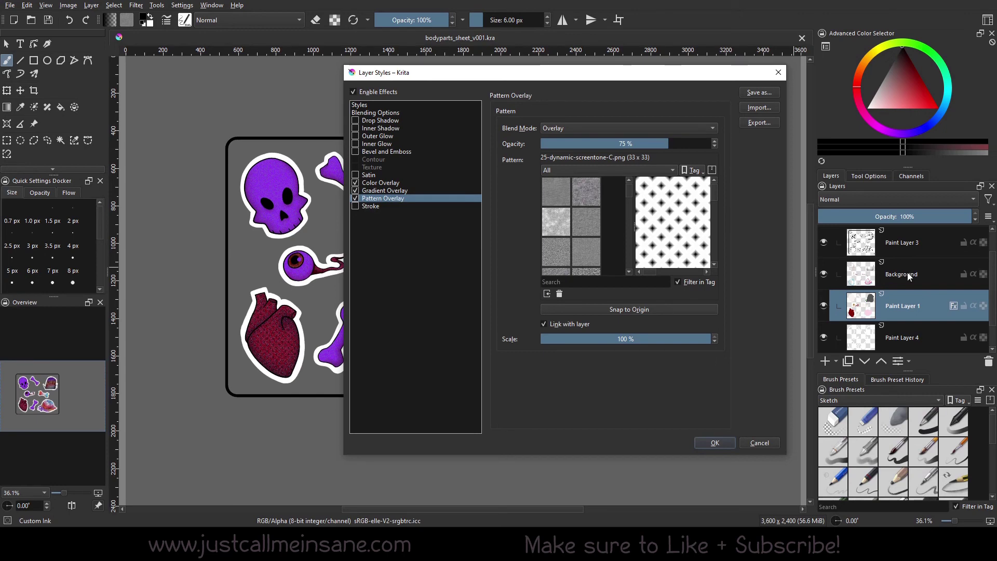
{"action": "left_click", "coordinate": [712, 445]}
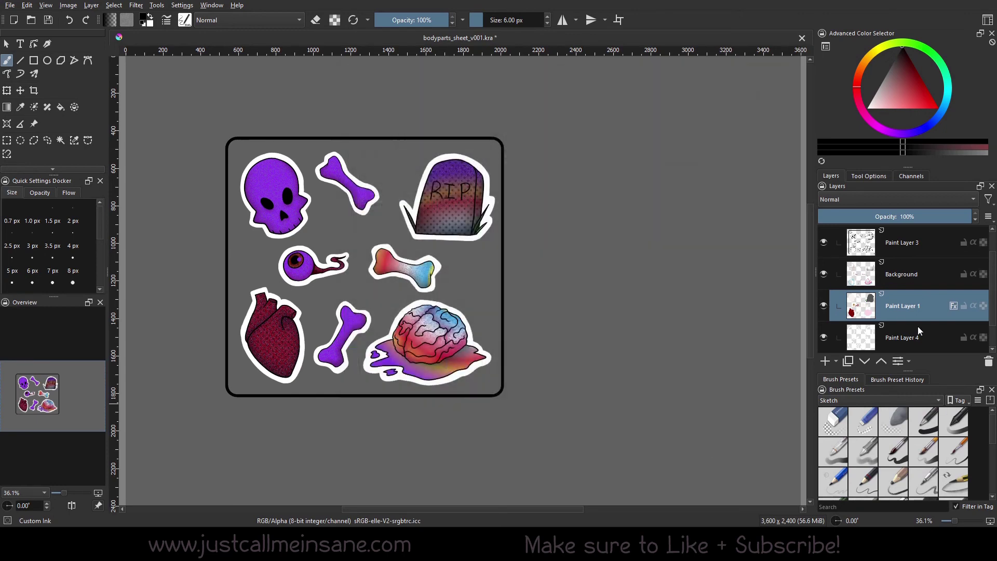
{"action": "left_click", "coordinate": [954, 306]}
{"action": "left_click", "coordinate": [954, 305]}
{"action": "left_click", "coordinate": [953, 305]}
{"action": "left_click", "coordinate": [954, 306]}
{"action": "left_click", "coordinate": [954, 306]}
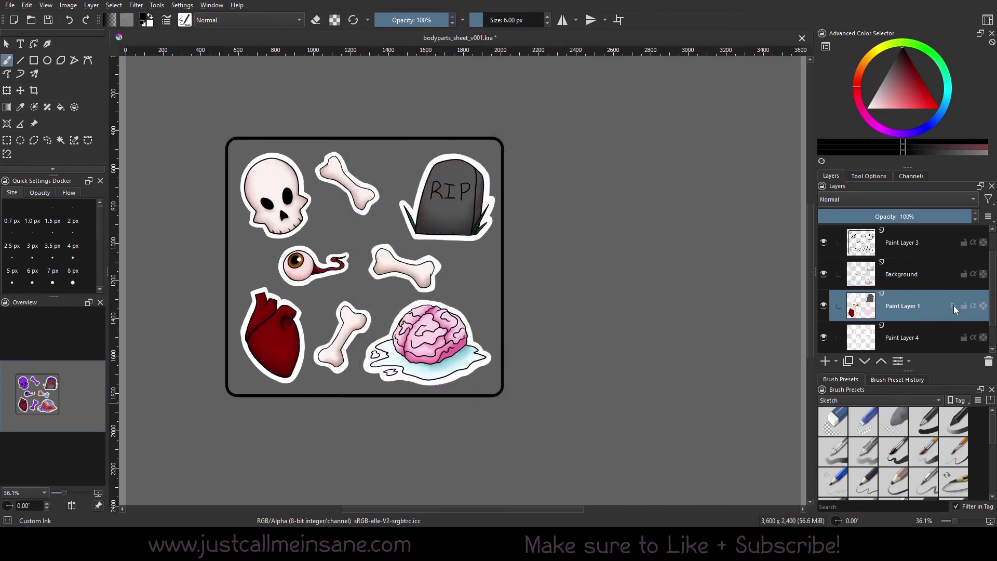
{"action": "left_click", "coordinate": [954, 305]}
{"action": "left_click", "coordinate": [954, 305]}
{"action": "left_click", "coordinate": [954, 305]}
{"action": "left_click", "coordinate": [953, 306]}
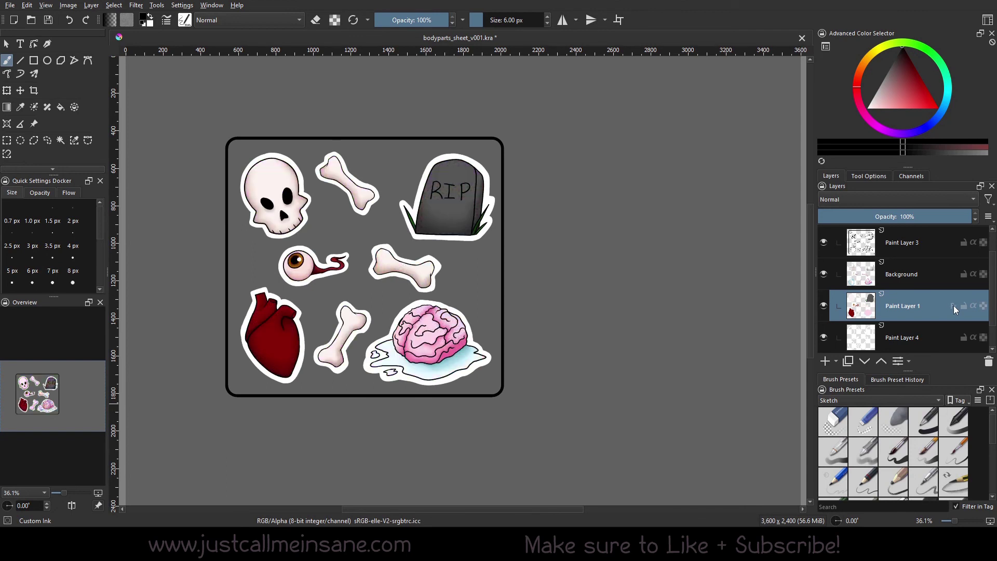